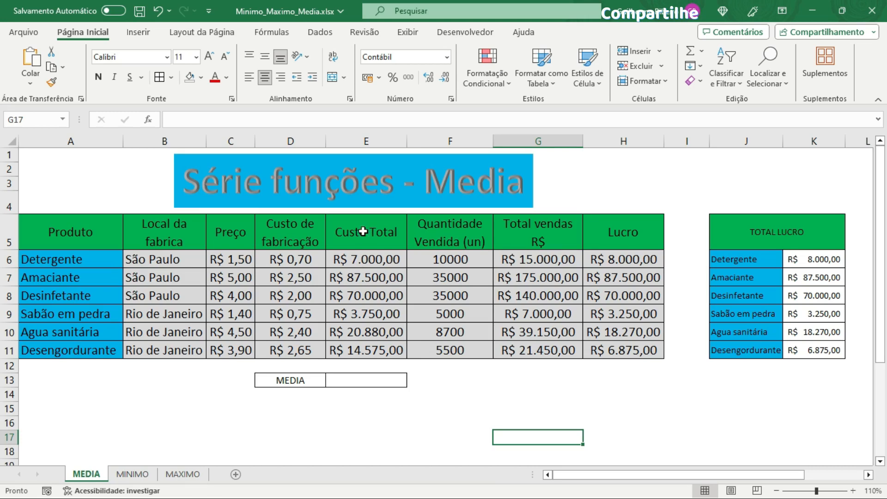
# Step: Inspect the Custo Total values and the formula in the first Custo Total cell
pyautogui.moveTo(358, 234); pyautogui.dragTo(365, 260)
pyautogui.moveTo(373, 314); pyautogui.dragTo(362, 347)
pyautogui.click(373, 266)
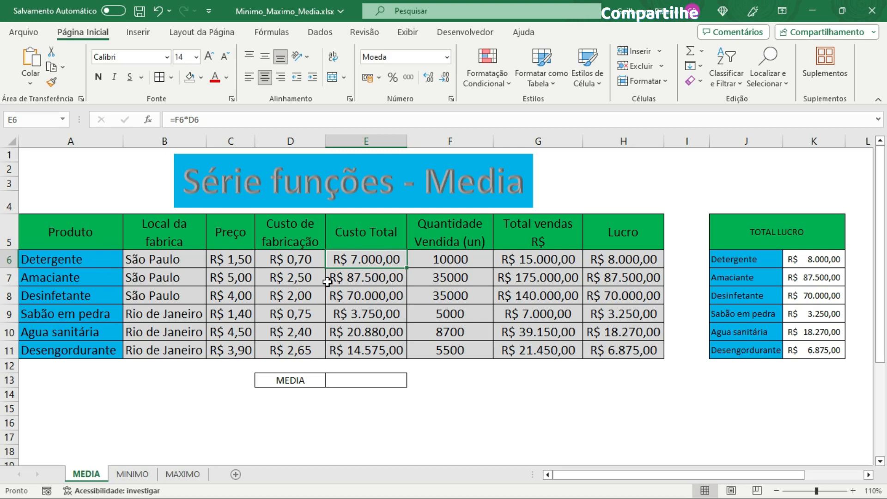
# Step: Begin a MÉDIA function in the cell beside the MEDIA label
pyautogui.click(342, 380)
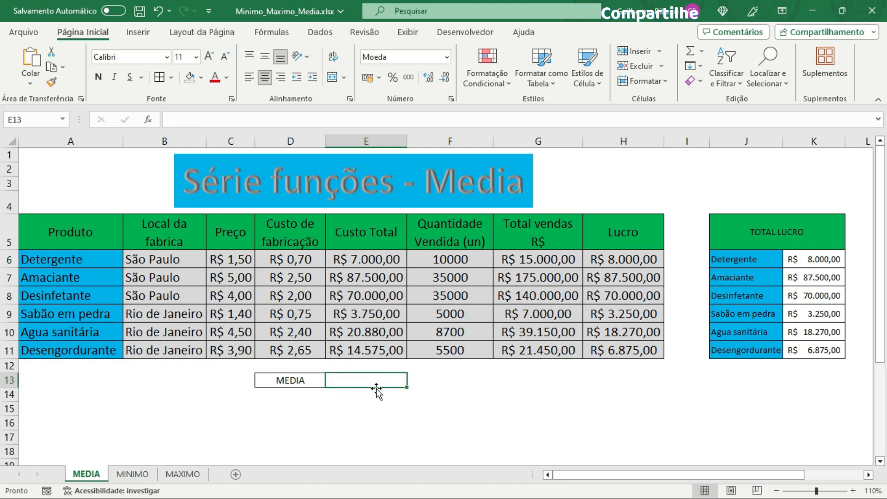
pyautogui.write('=')
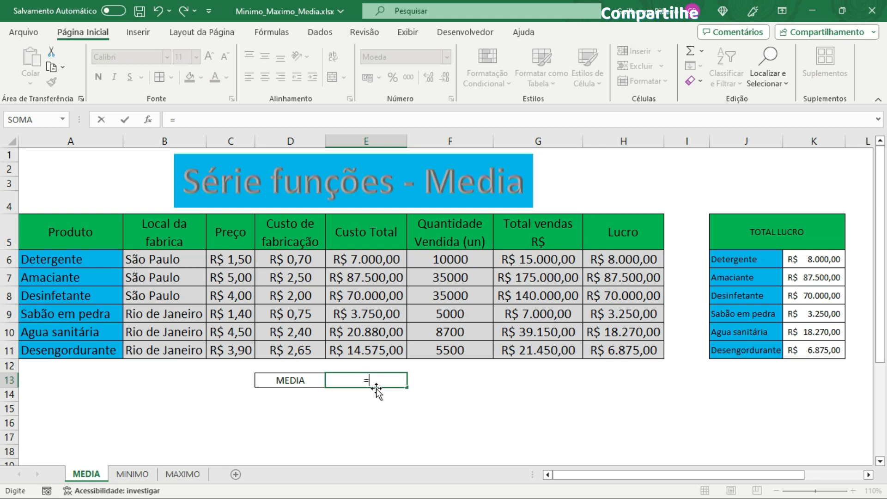
pyautogui.write('med')
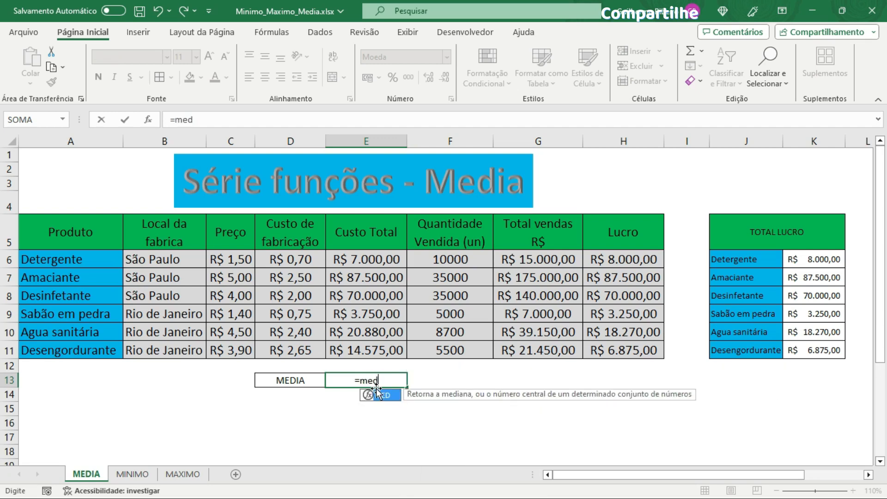
pyautogui.write('ia')
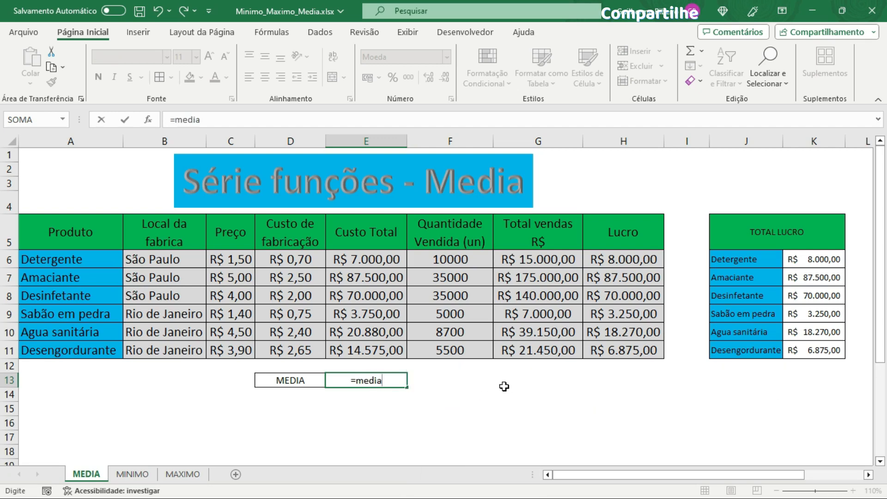
pyautogui.press('BackSpace')
pyautogui.press('BackSpace')
pyautogui.press('BackSpace')
pyautogui.press('BackSpace')
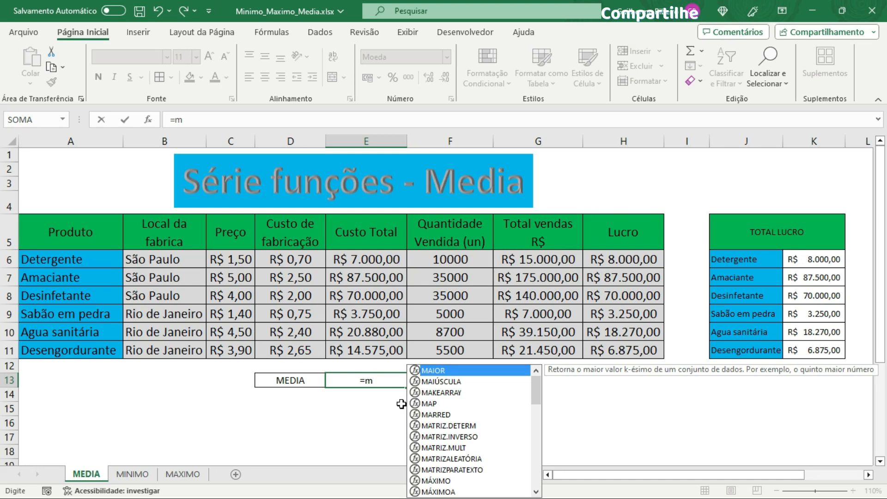
pyautogui.press('Escape')
pyautogui.write('éd')
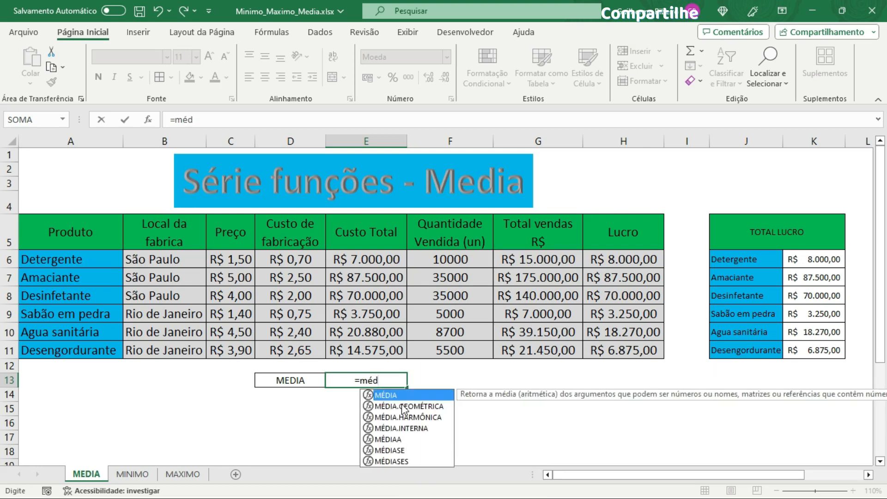
pyautogui.write('ia')
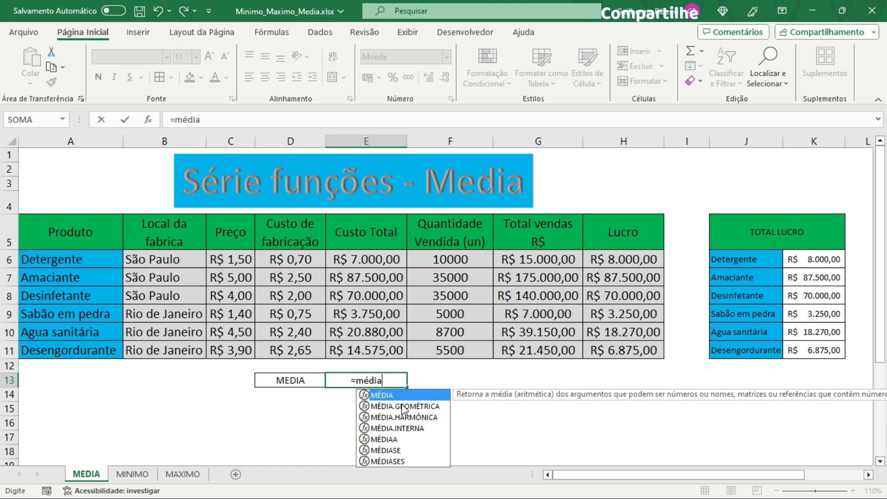
pyautogui.write('(')
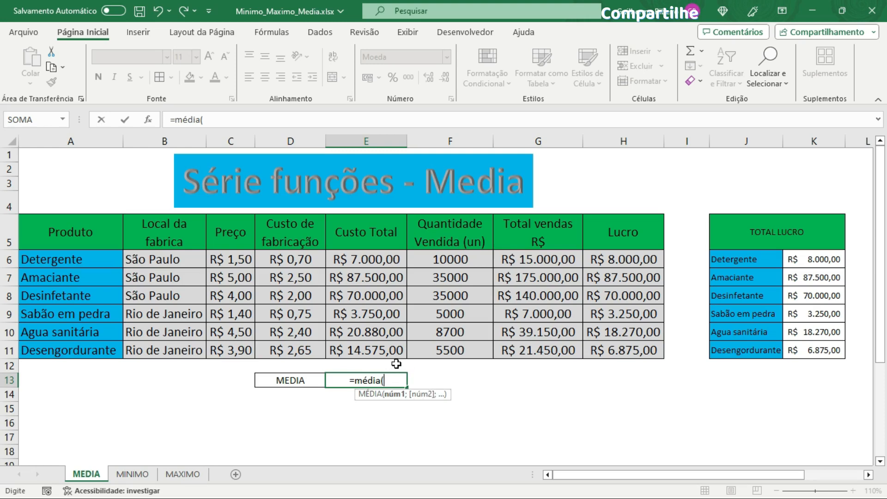
# Step: Complete the MÉDIA formula with the Custo Total range E6:E11 and confirm it
pyautogui.click(366, 259)
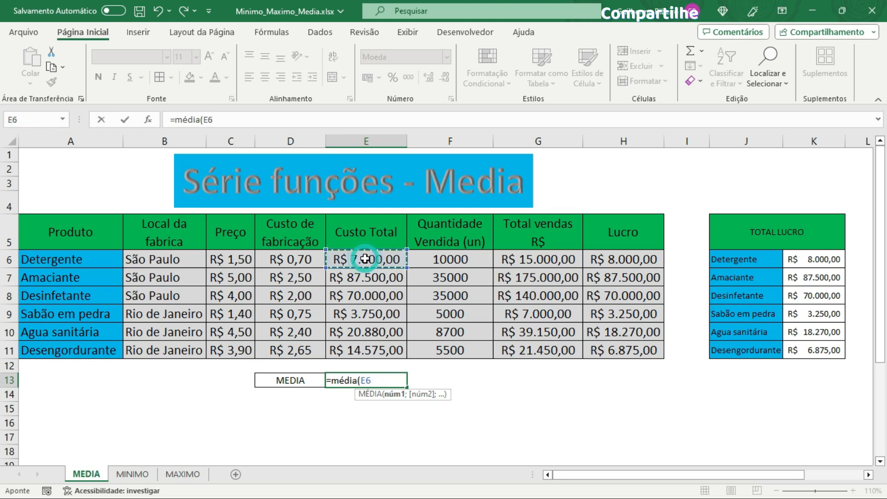
pyautogui.moveTo(366, 258); pyautogui.dragTo(375, 349)
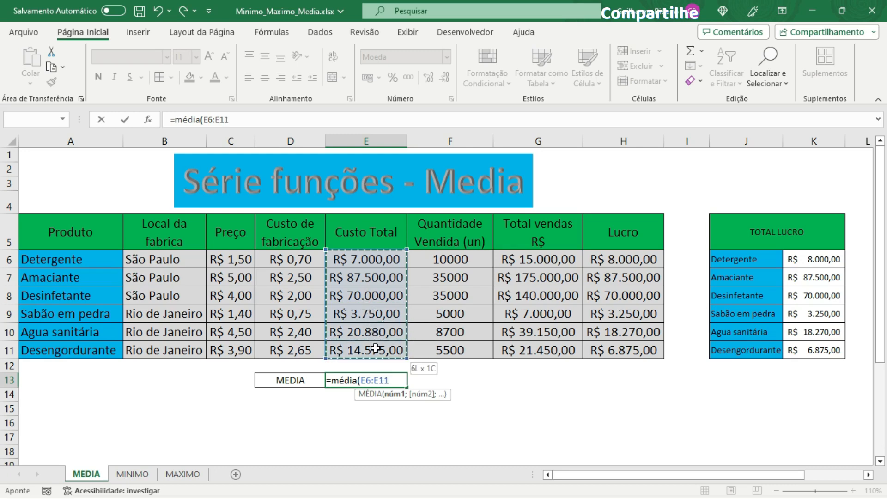
pyautogui.moveTo(376, 349); pyautogui.dragTo(376, 349)
pyautogui.write(')')
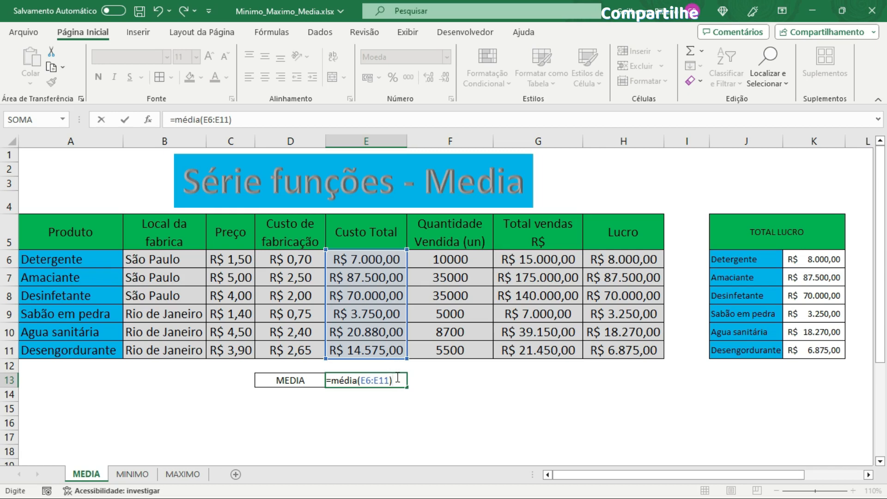
pyautogui.press('Return')
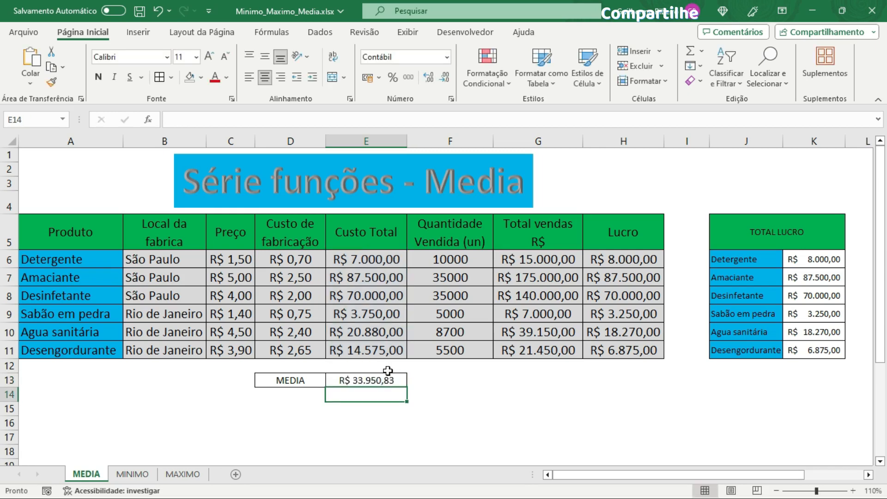
# Step: Review the MÉDIA formula and its Custo Total source range
pyautogui.moveTo(412, 382); pyautogui.dragTo(418, 365)
pyautogui.click(365, 384)
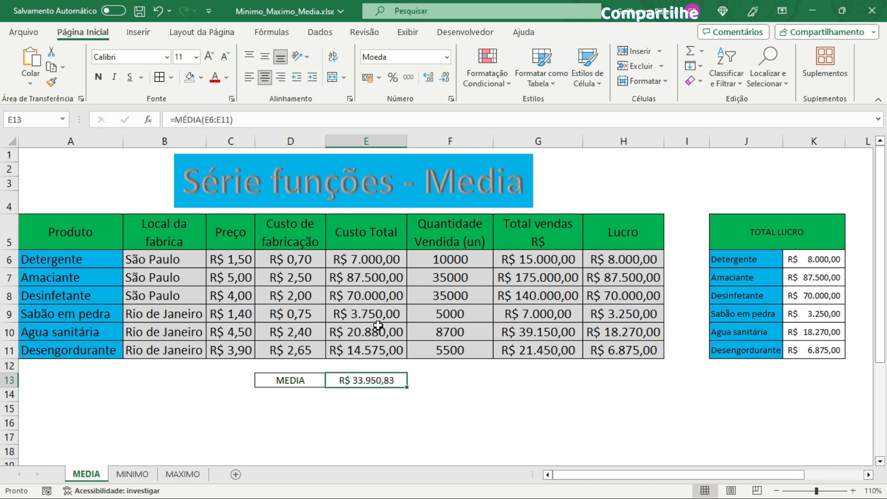
pyautogui.moveTo(377, 260); pyautogui.dragTo(372, 349)
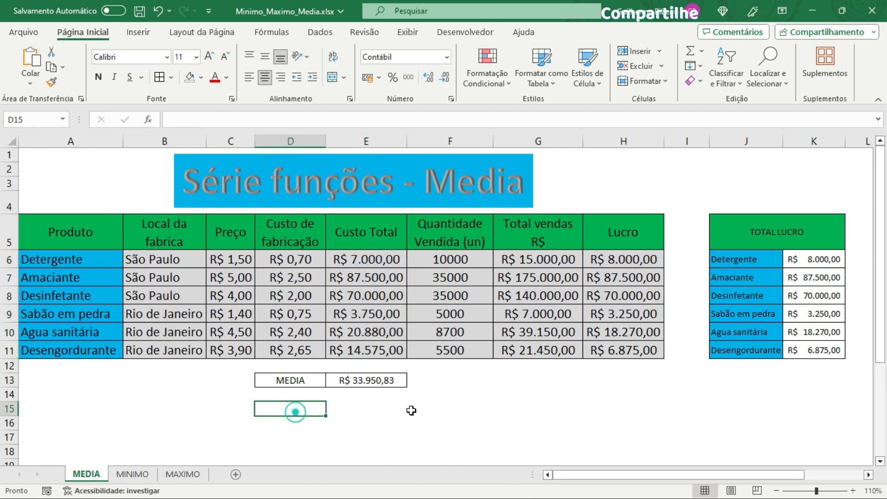
# Step: Enter =soma(E6:E11) in D15 to total the Custo Total column
pyautogui.click(296, 413)
pyautogui.write('=so')
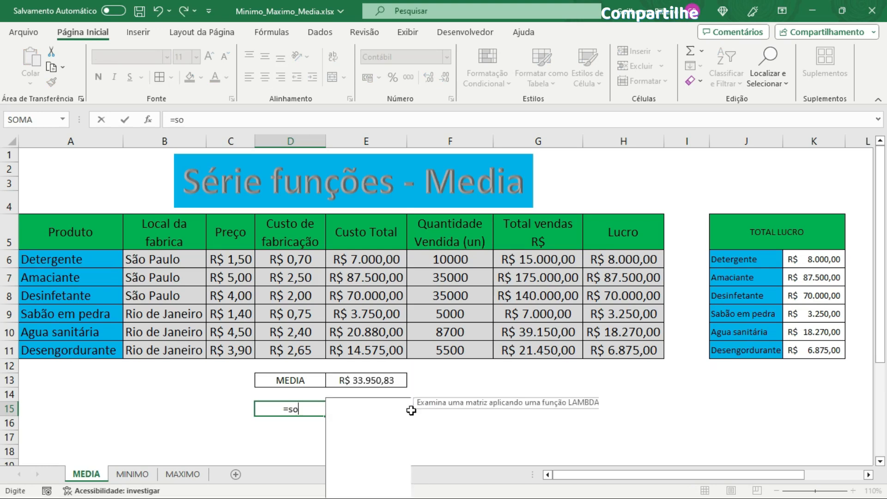
pyautogui.write('ma(')
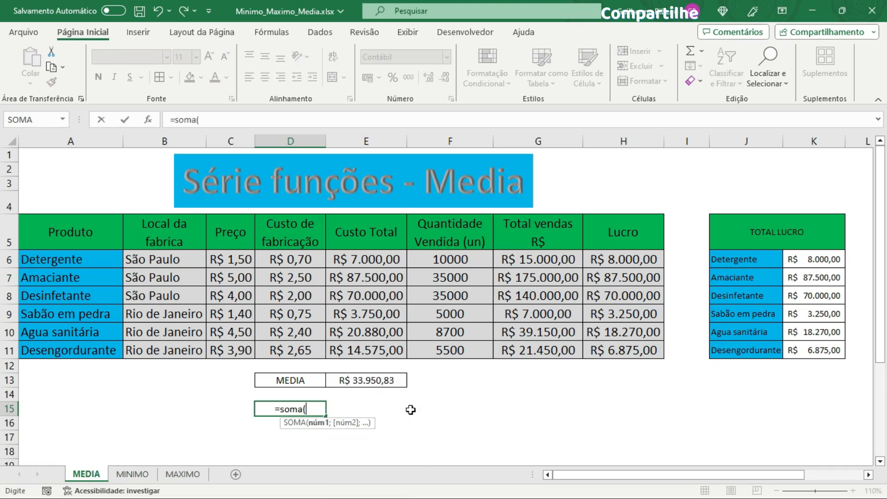
pyautogui.moveTo(377, 271); pyautogui.dragTo(375, 352)
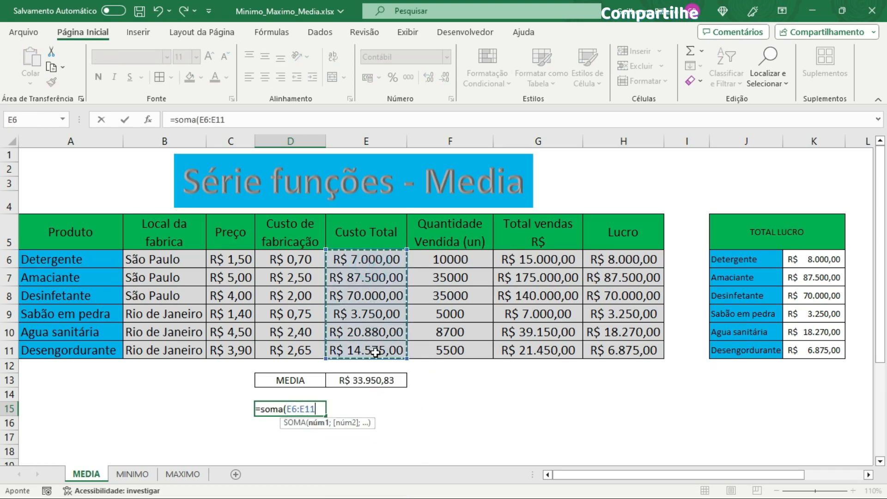
pyautogui.write(')')
pyautogui.press('Return')
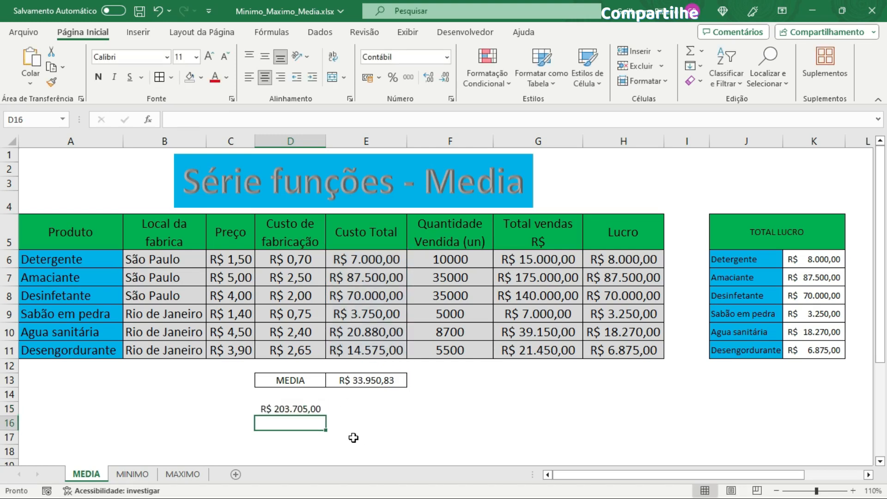
# Step: In D16, divide the D15 total by 6
pyautogui.write('=')
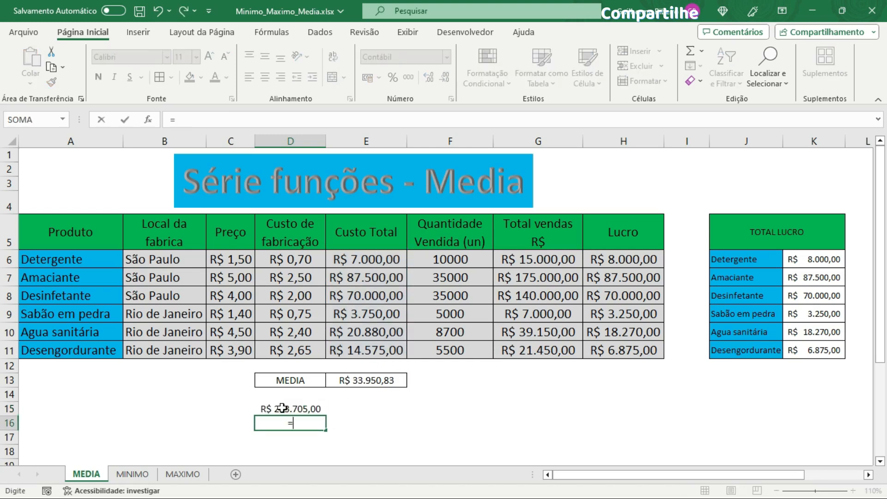
pyautogui.click(282, 408)
pyautogui.write('/')
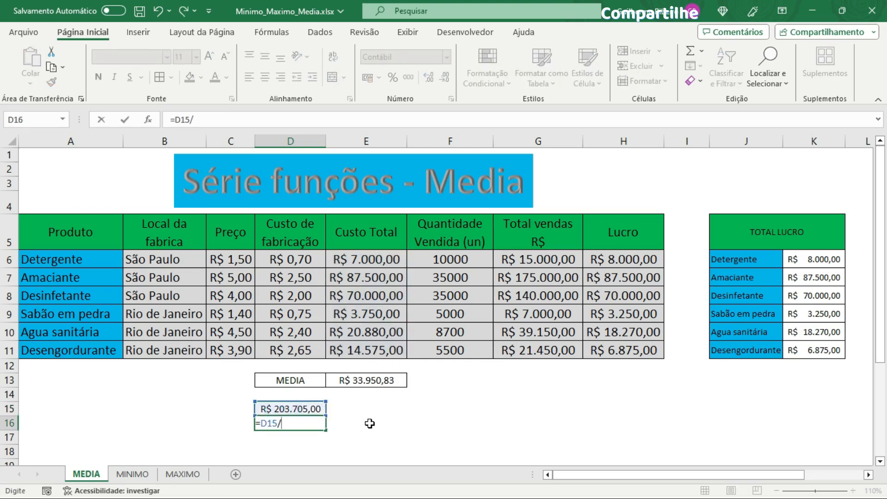
pyautogui.write('6')
pyautogui.press('Return')
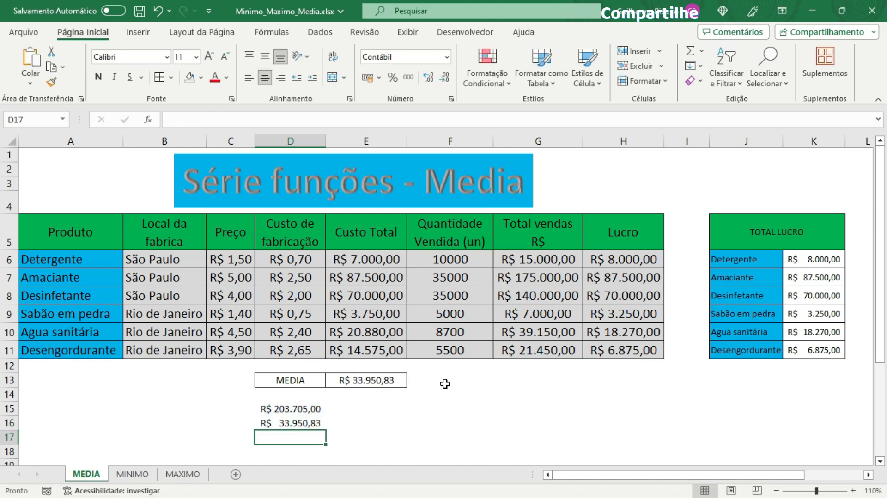
# Step: Compare the MÉDIA cell with the manual sum and division cells and the selected Custo Total range
pyautogui.click(314, 423)
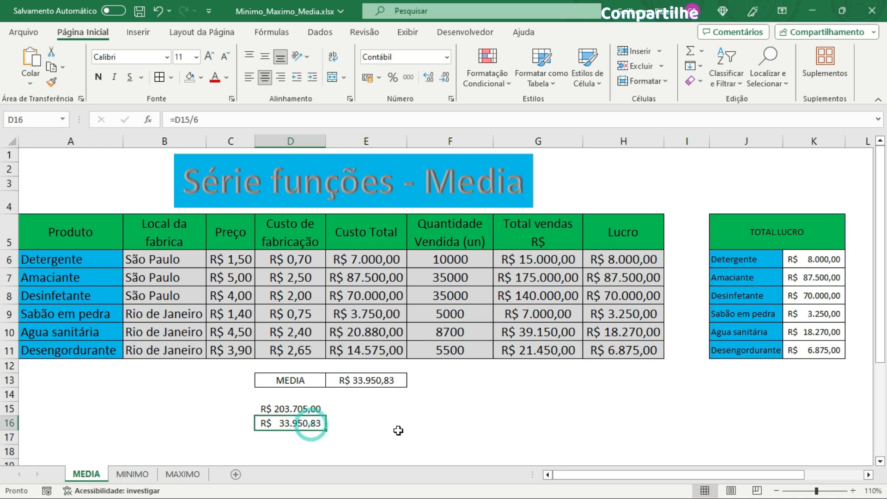
pyautogui.click(386, 379)
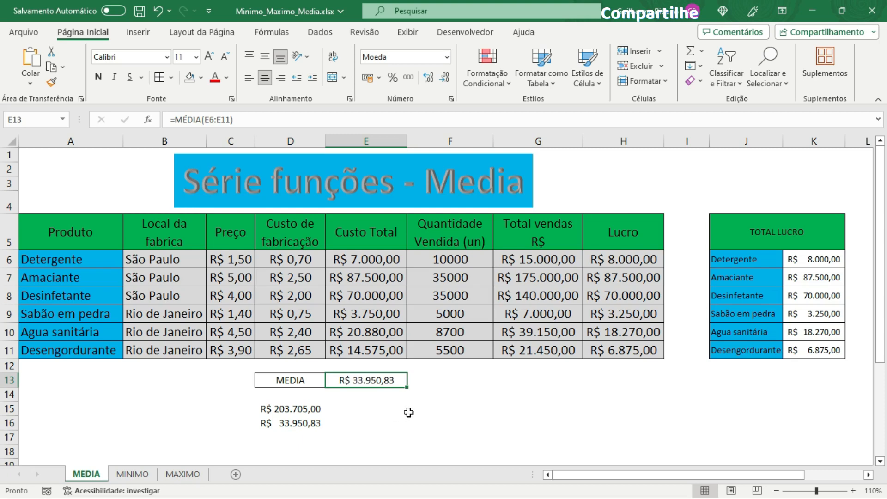
pyautogui.click(298, 423)
pyautogui.click(304, 400)
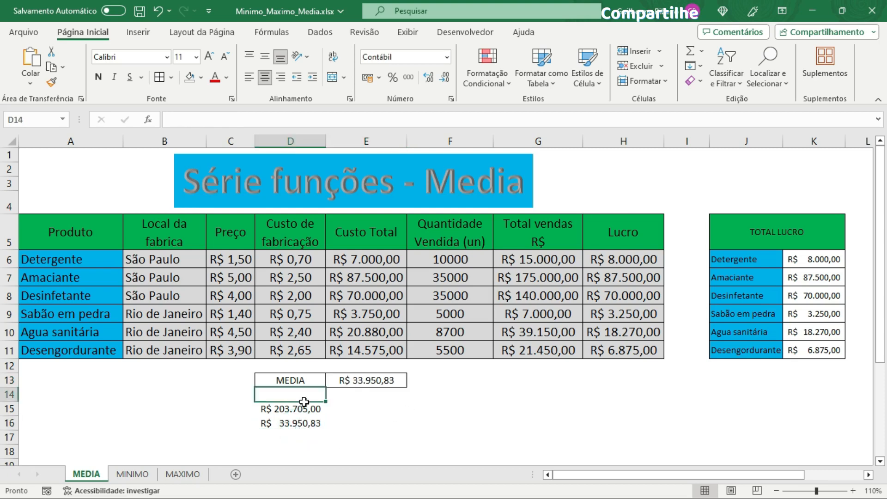
pyautogui.click(305, 409)
pyautogui.click(298, 422)
pyautogui.click(322, 410)
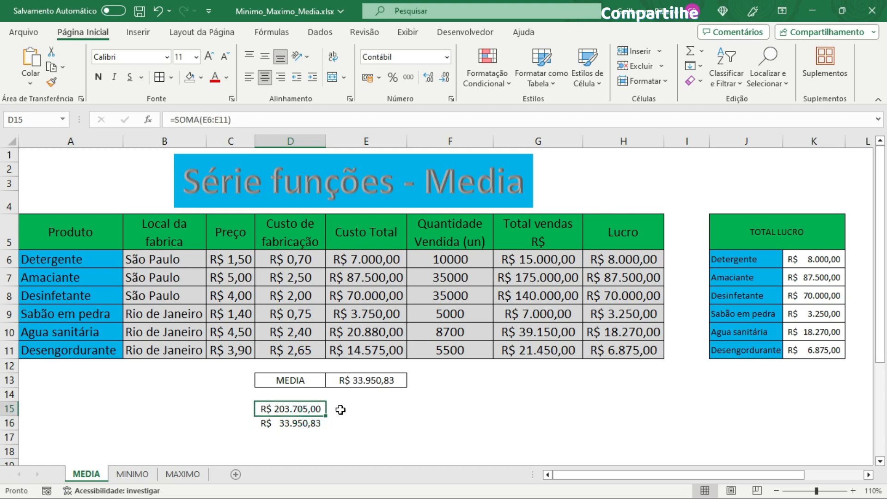
pyautogui.click(341, 410)
pyautogui.click(310, 425)
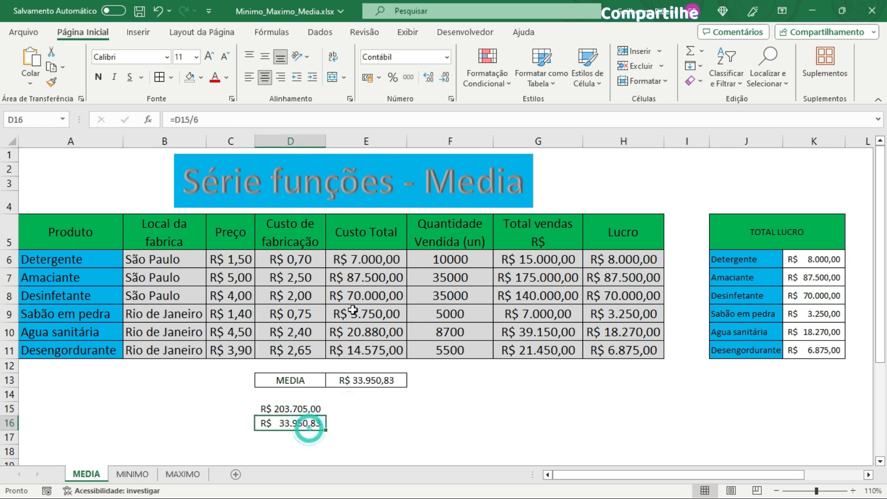
pyautogui.moveTo(370, 259); pyautogui.dragTo(381, 354)
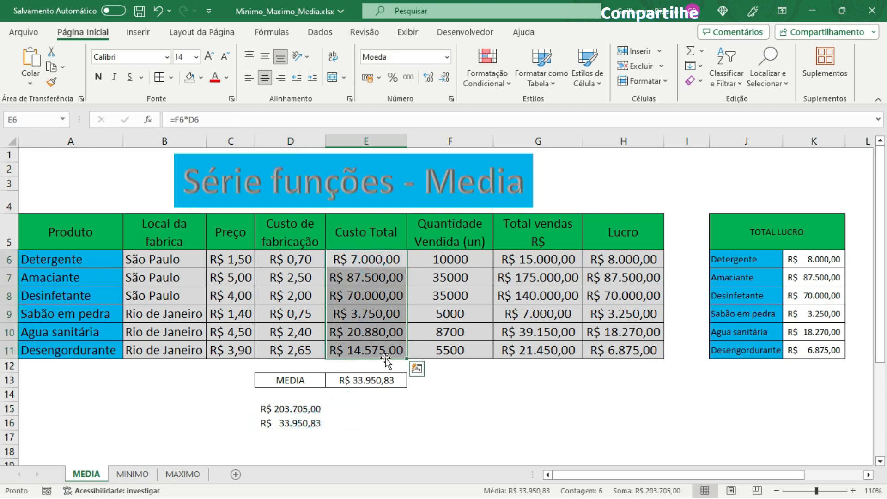
pyautogui.click(360, 380)
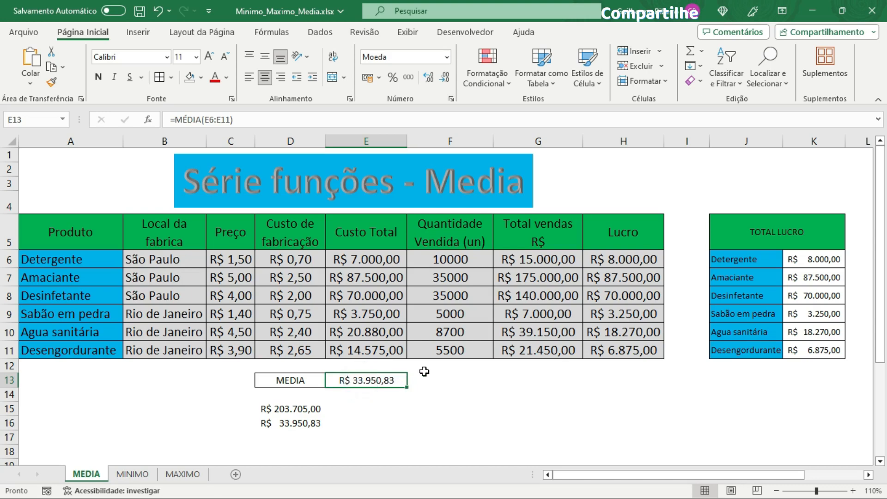
# Step: Delete the helper sum and division cells D15:D16
pyautogui.moveTo(310, 410); pyautogui.dragTo(308, 424)
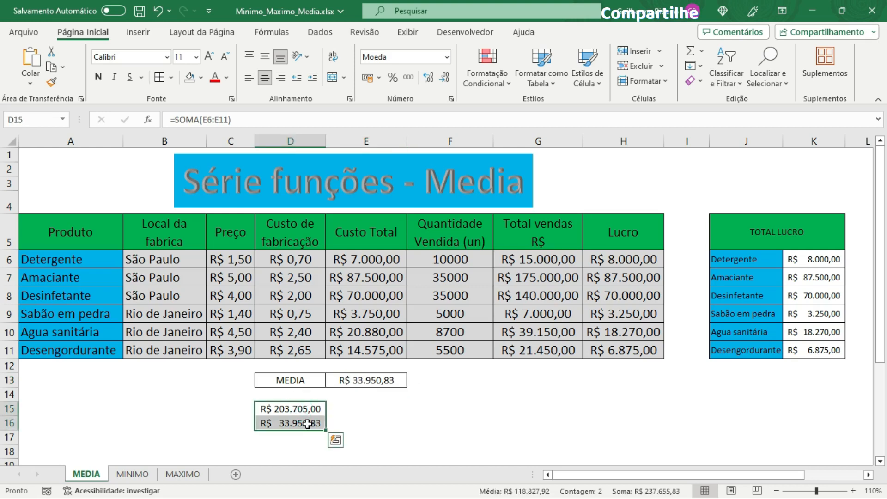
pyautogui.press('Delete')
pyautogui.click(420, 424)
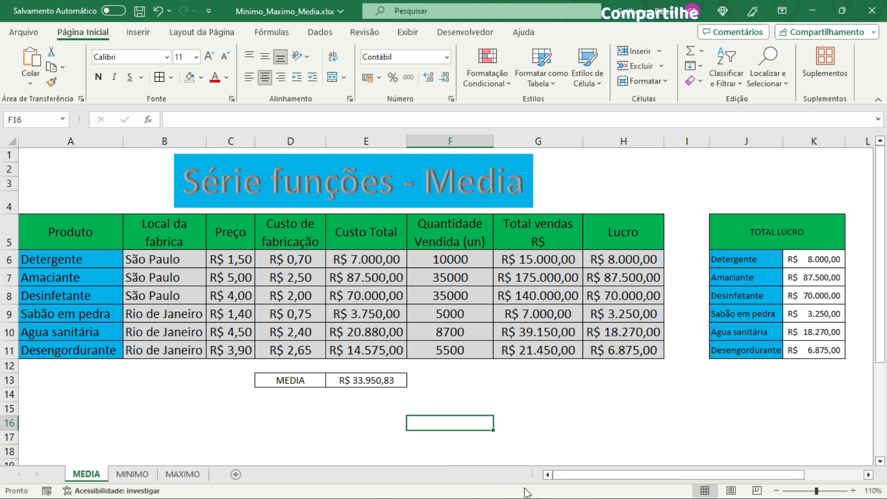
# Step: Select the Custo Total values E6:E11 and enable the Mínimo and Máximo statistics in the status bar
pyautogui.click(372, 259)
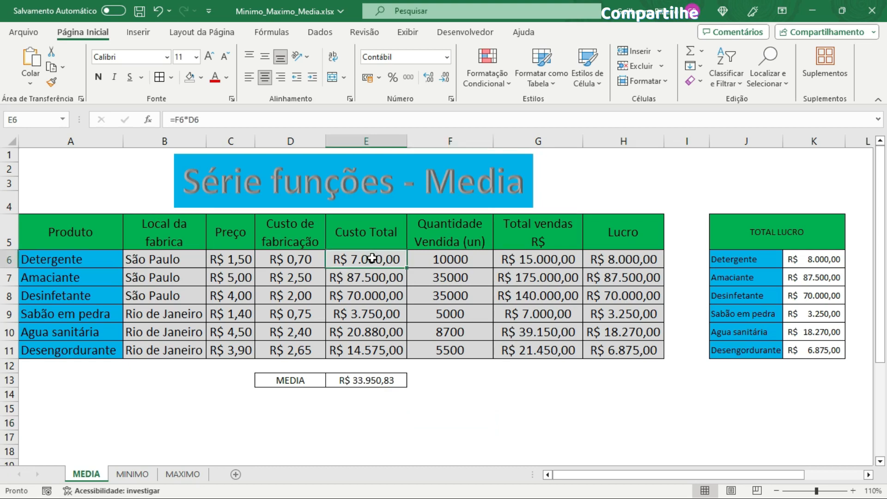
pyautogui.moveTo(372, 259); pyautogui.dragTo(373, 352)
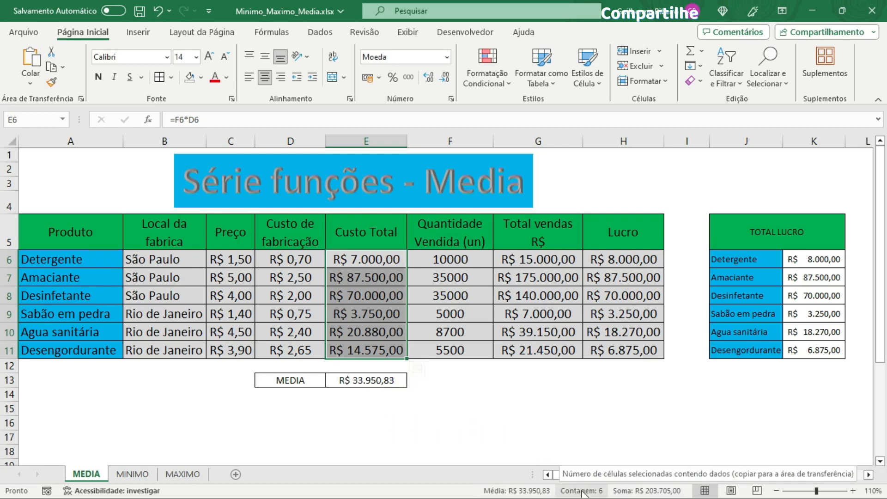
pyautogui.rightClick(461, 494)
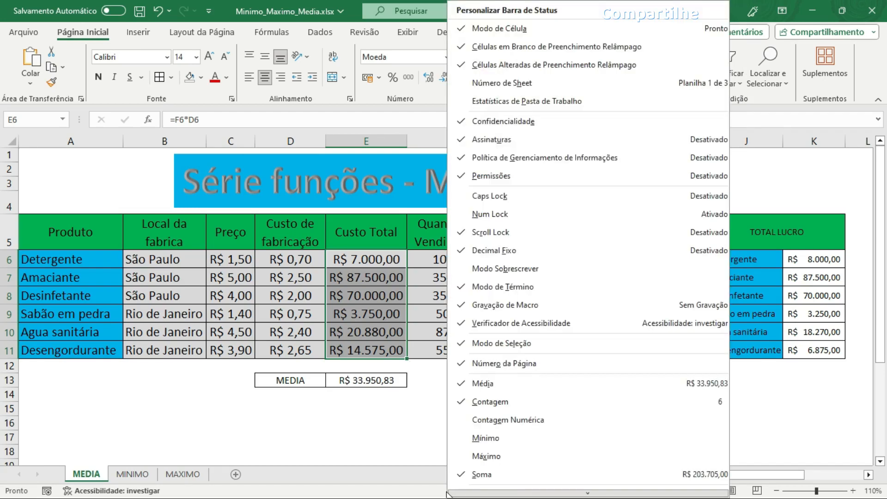
pyautogui.click(447, 494)
pyautogui.rightClick(430, 494)
pyautogui.rightClick(413, 492)
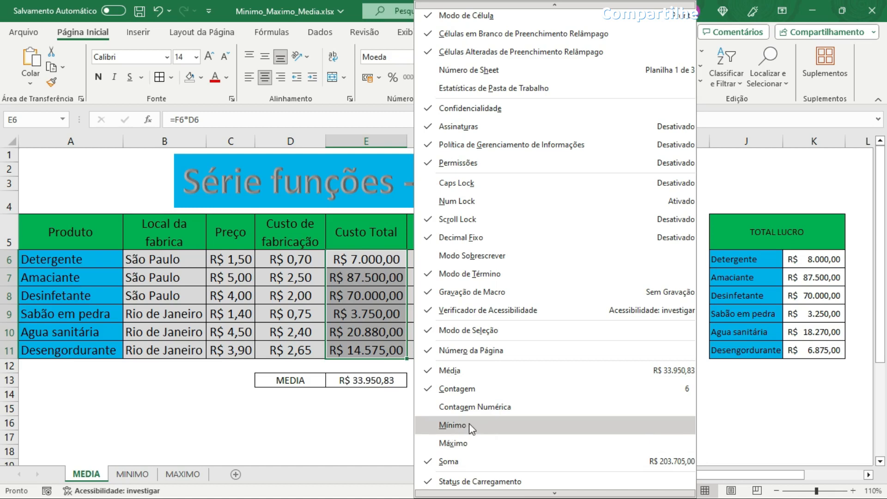
pyautogui.click(456, 426)
pyautogui.click(431, 443)
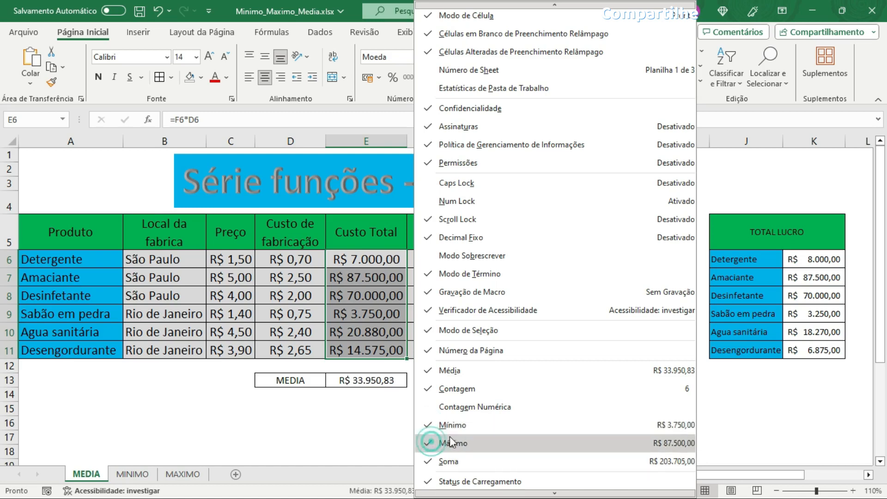
pyautogui.click(370, 437)
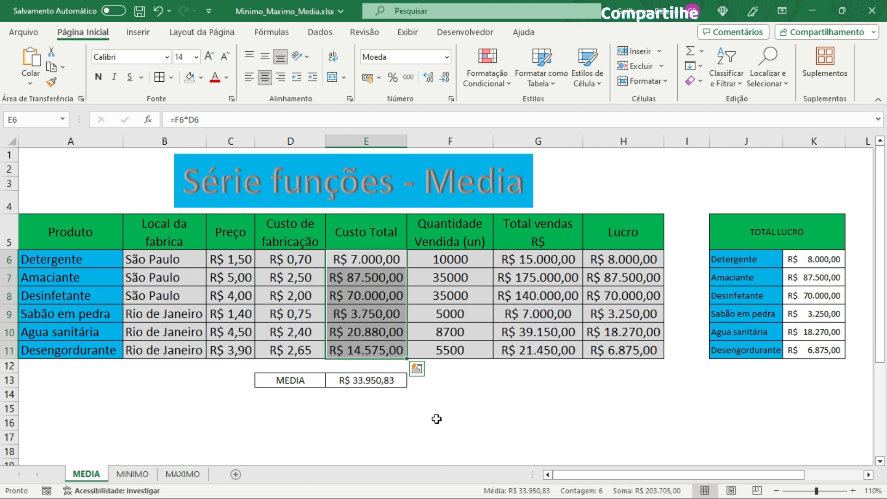
# Step: Switch to the MINIMO sheet
pyautogui.click(452, 313)
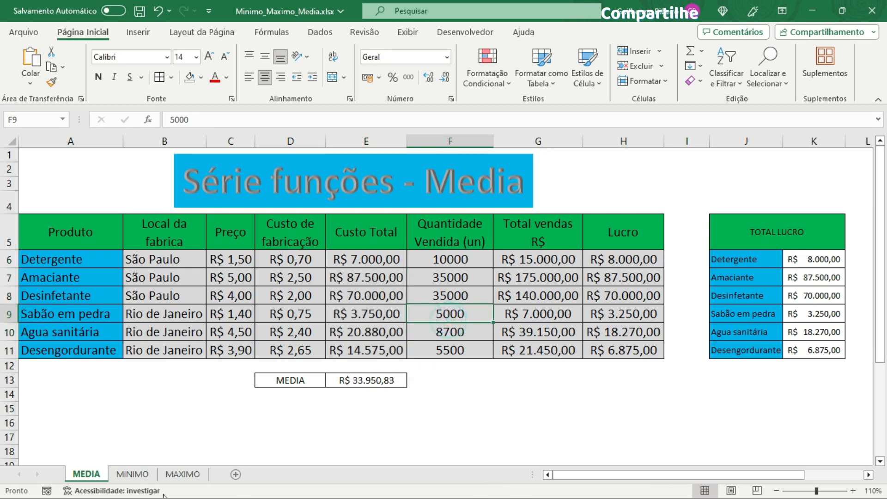
pyautogui.click(132, 474)
pyautogui.click(465, 361)
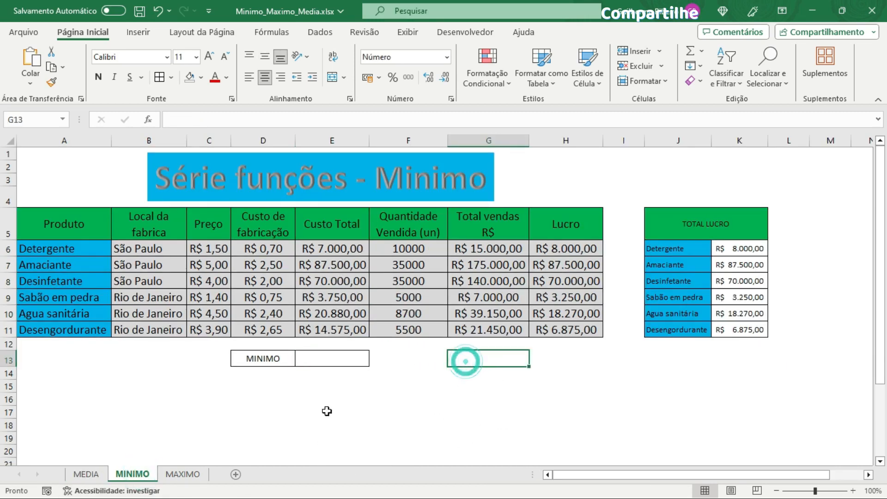
# Step: Enter =MÍNIMO(E6:E11) in E13 to find the lowest Custo Total
pyautogui.click(323, 363)
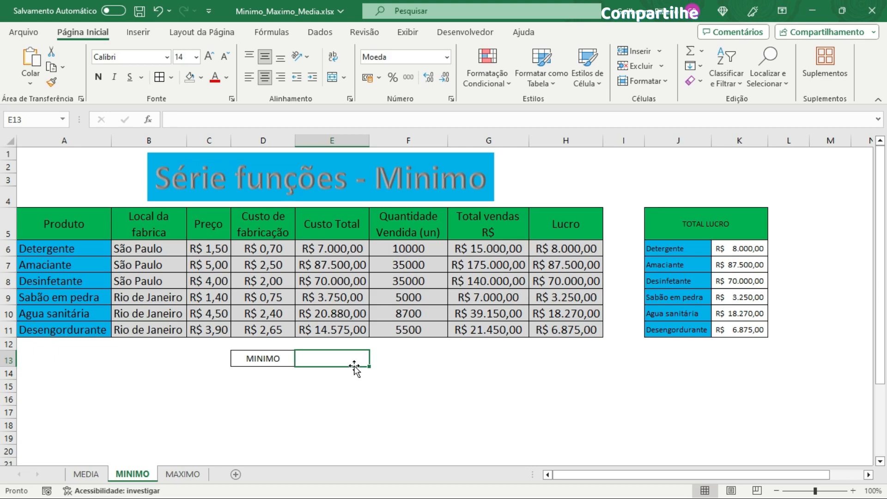
pyautogui.write('=')
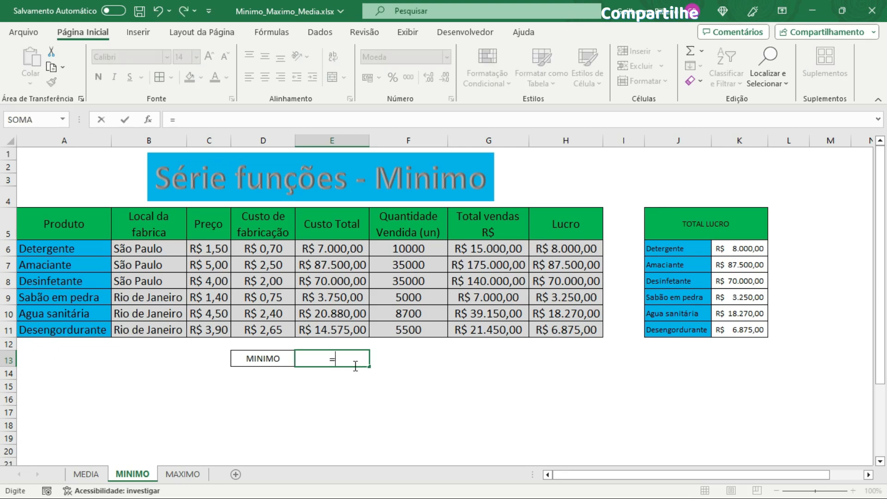
pyautogui.write('mi')
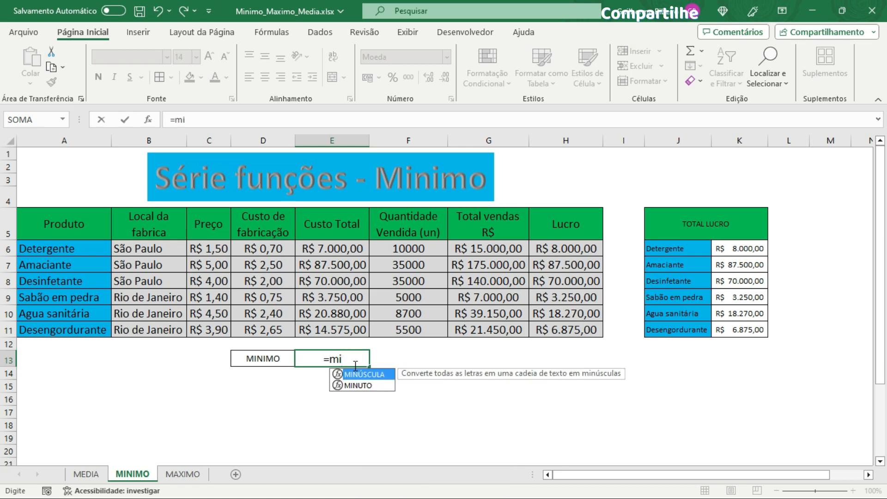
pyautogui.press('BackSpace')
pyautogui.write('í')
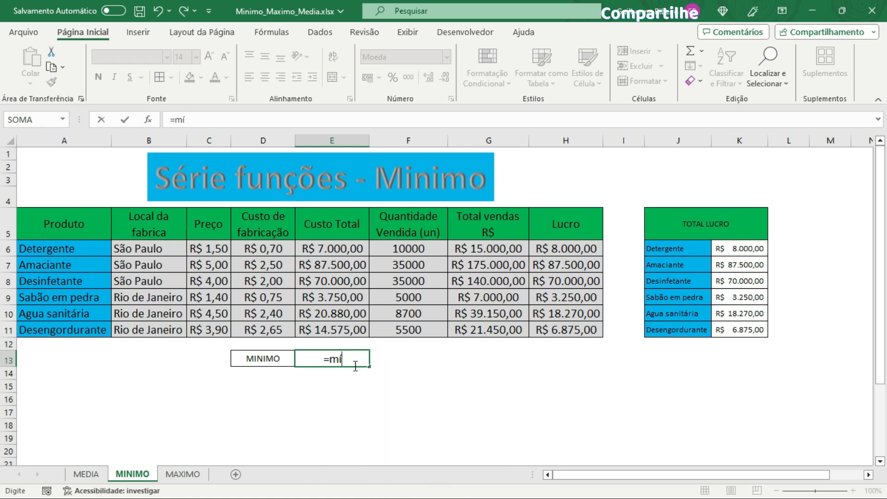
pyautogui.write('ni')
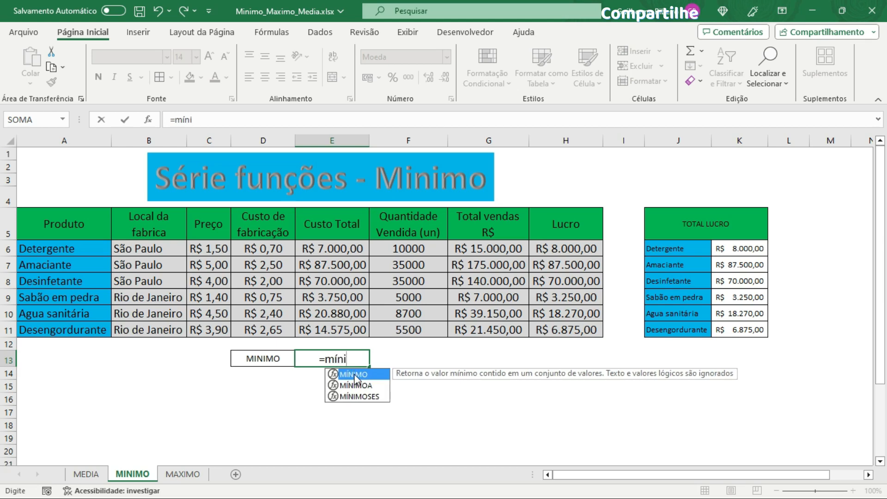
pyautogui.doubleClick(354, 373)
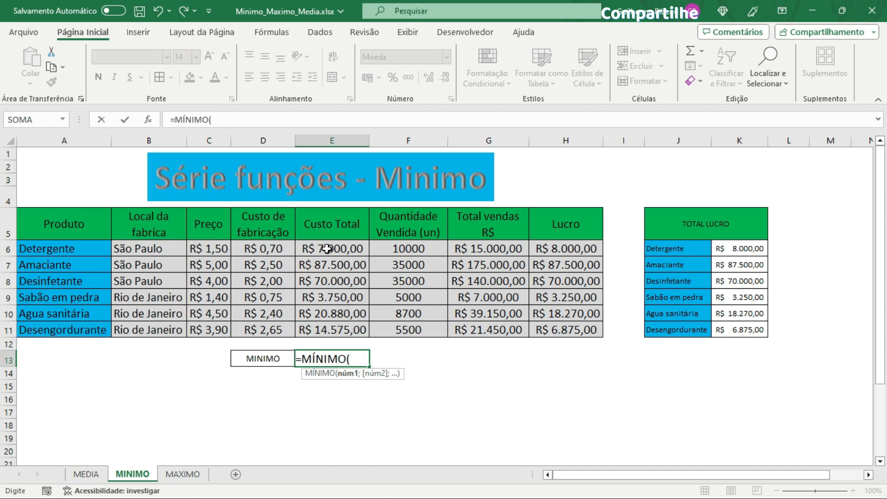
pyautogui.moveTo(327, 249); pyautogui.dragTo(333, 329)
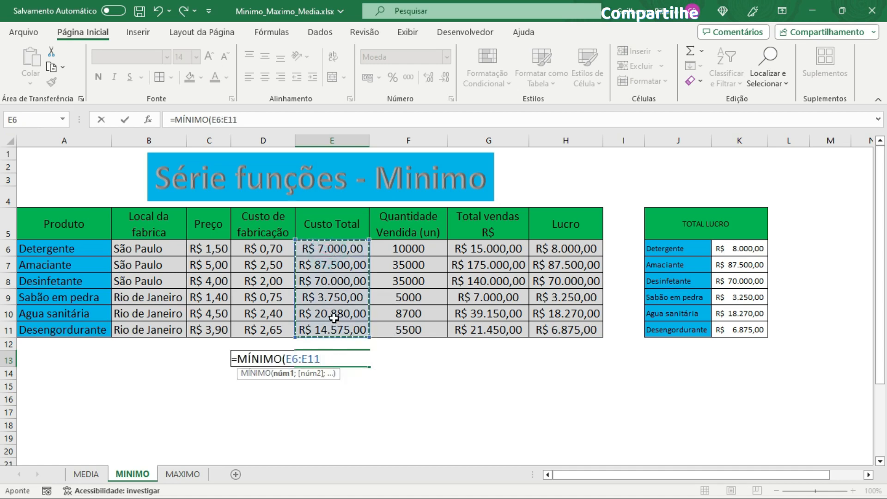
pyautogui.press('BackSpace')
pyautogui.press('BackSpace')
pyautogui.press('BackSpace')
pyautogui.press('BackSpace')
pyautogui.press('BackSpace')
pyautogui.press('BackSpace')
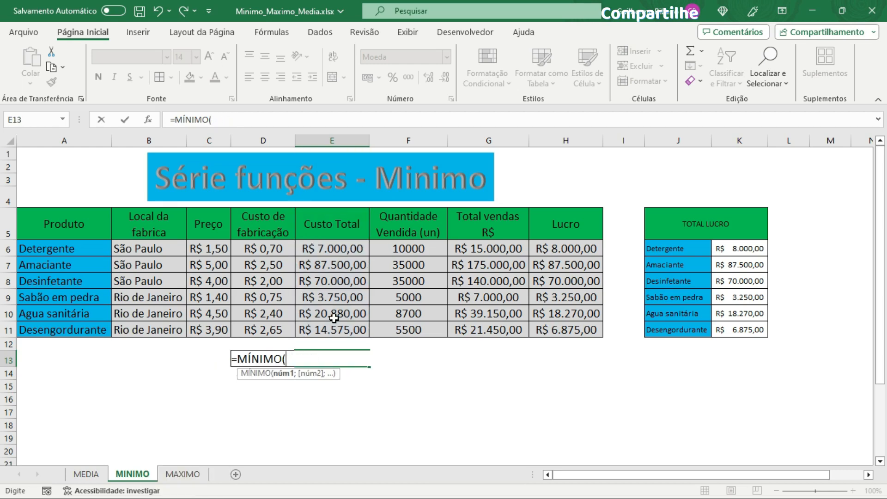
pyautogui.write('E6')
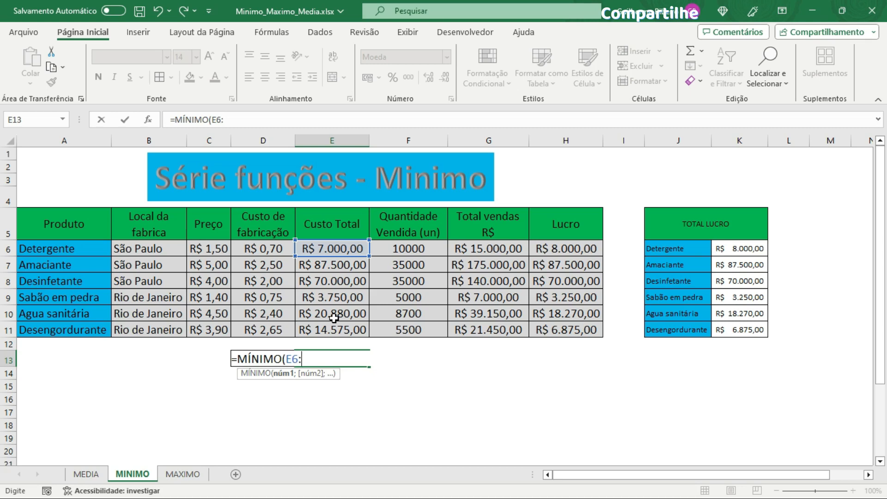
pyautogui.write(':E11')
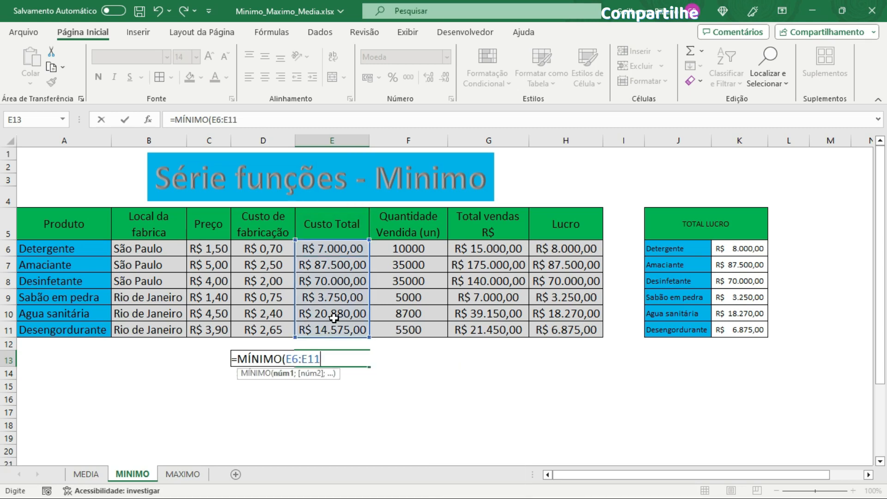
pyautogui.write(')')
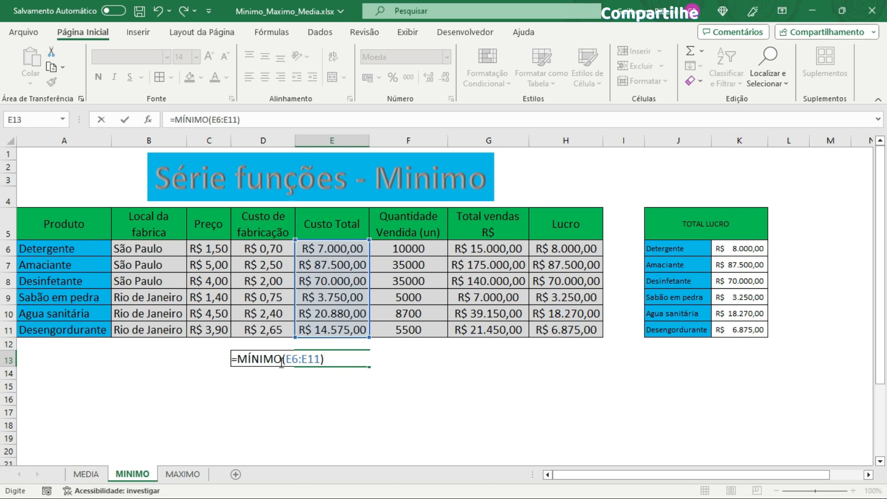
pyautogui.press('Return')
# Step: Compare the MÍNIMO result in E13 with the status bar statistics for selections of the Custo Total and Quantidade Vendida columns
pyautogui.click(322, 410)
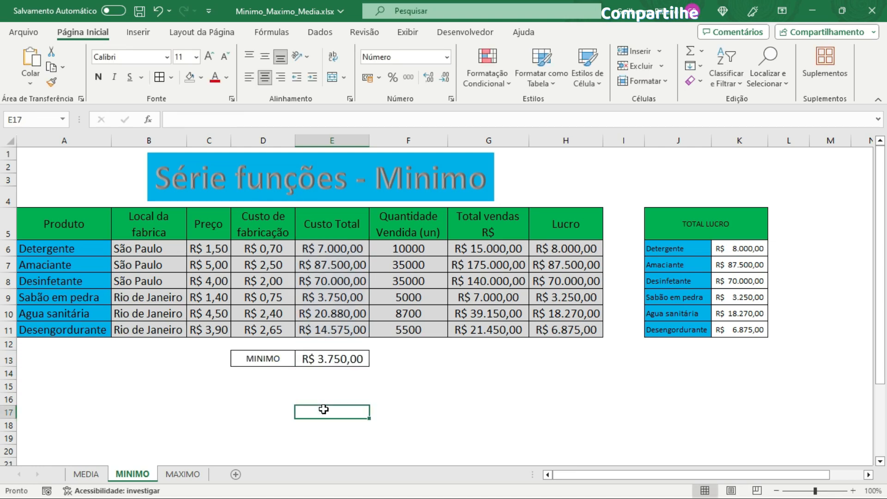
pyautogui.click(326, 362)
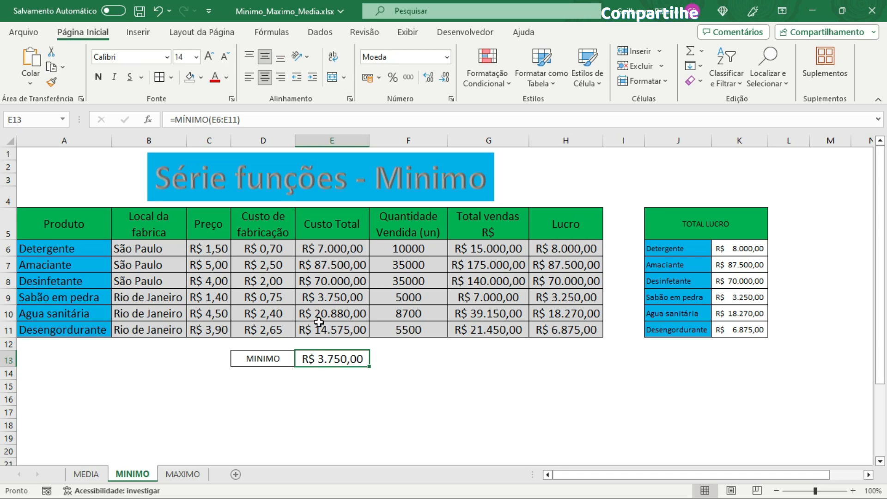
pyautogui.moveTo(337, 254); pyautogui.dragTo(354, 331)
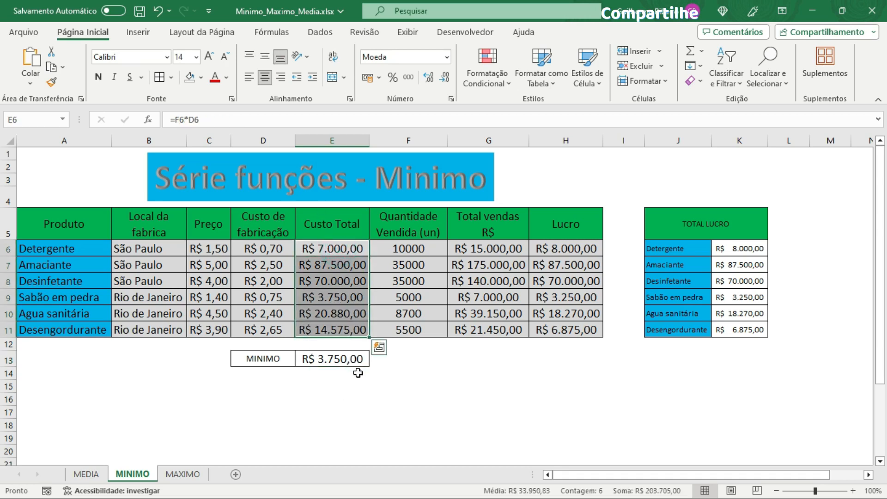
pyautogui.click(345, 411)
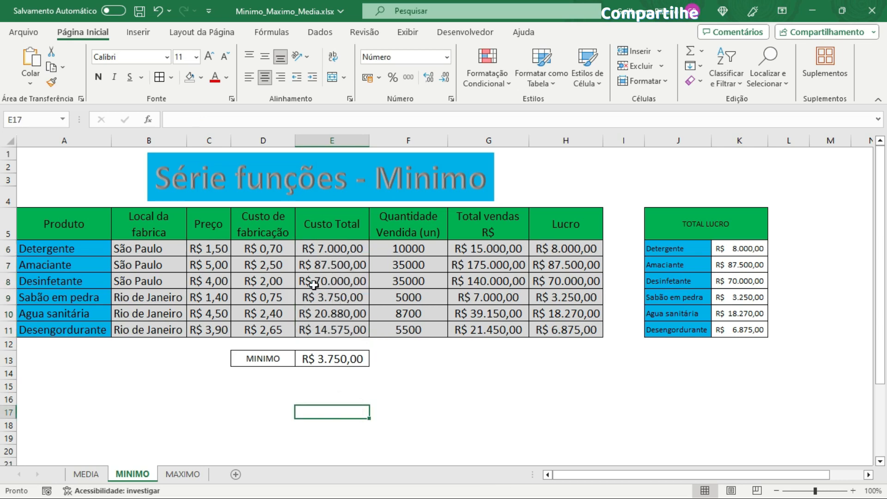
pyautogui.click(342, 300)
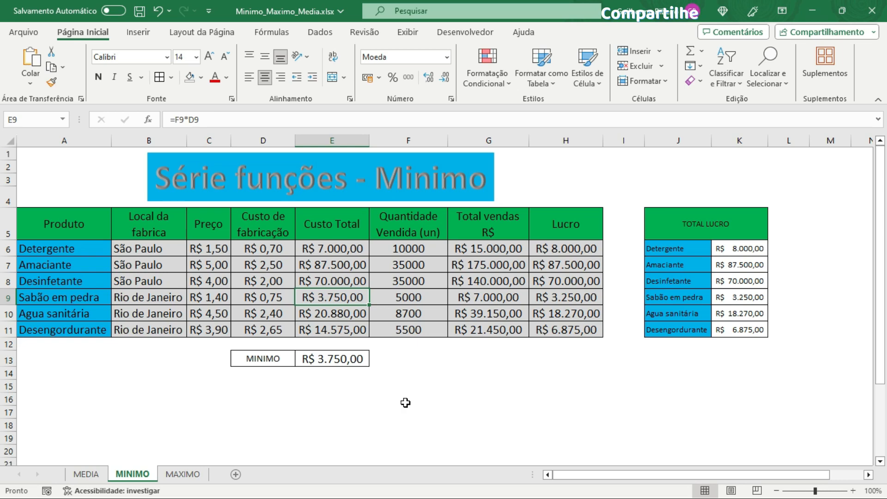
pyautogui.moveTo(403, 249); pyautogui.dragTo(407, 496)
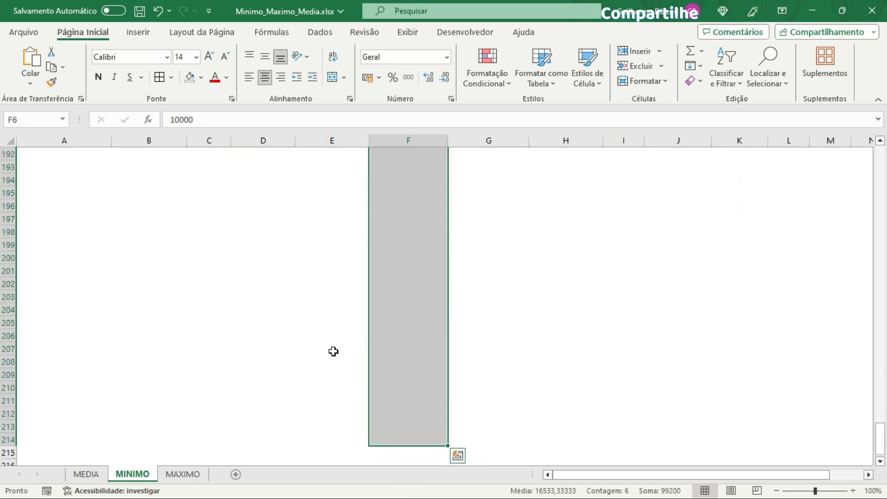
pyautogui.scroll(20, 434, 294)
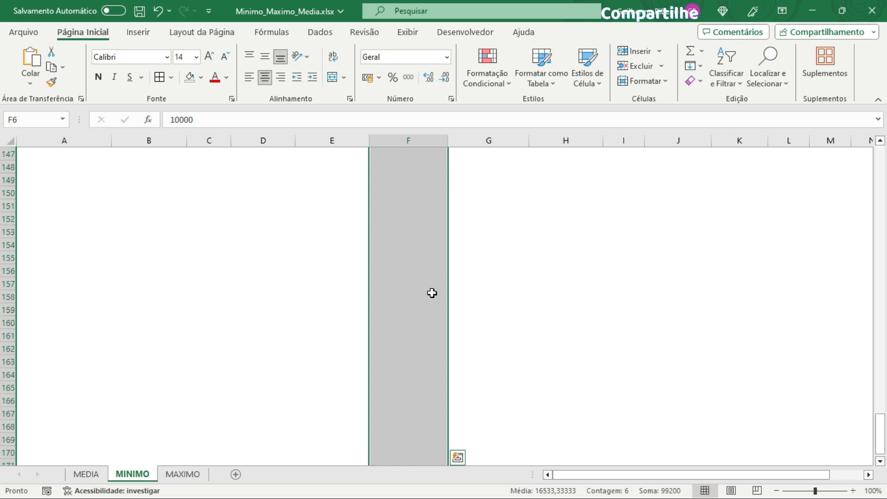
pyautogui.scroll(19, 422, 293)
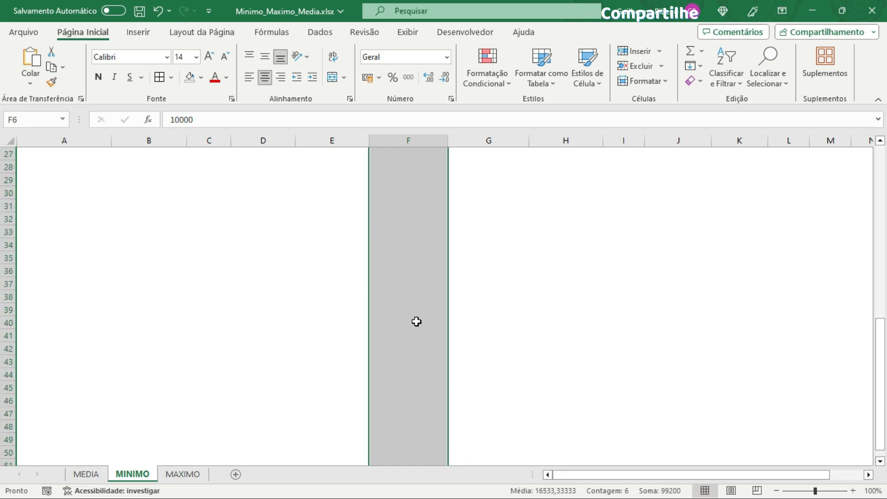
pyautogui.scroll(1, 882, 370)
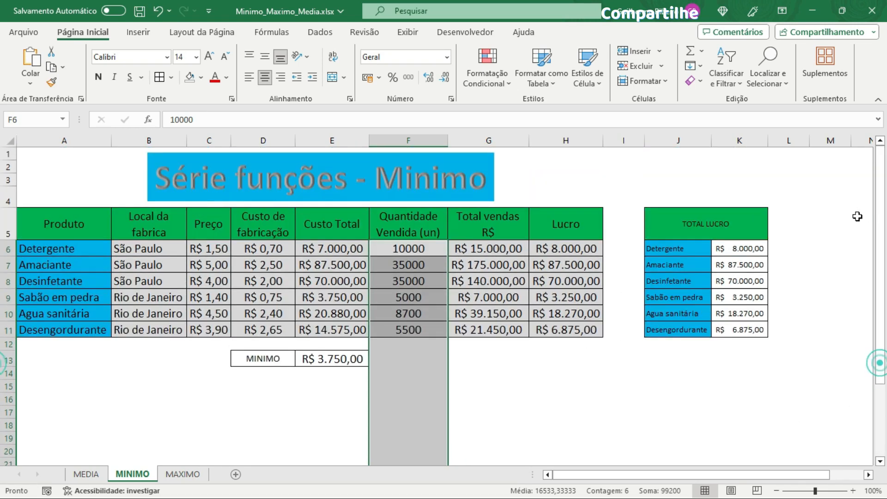
pyautogui.click(305, 359)
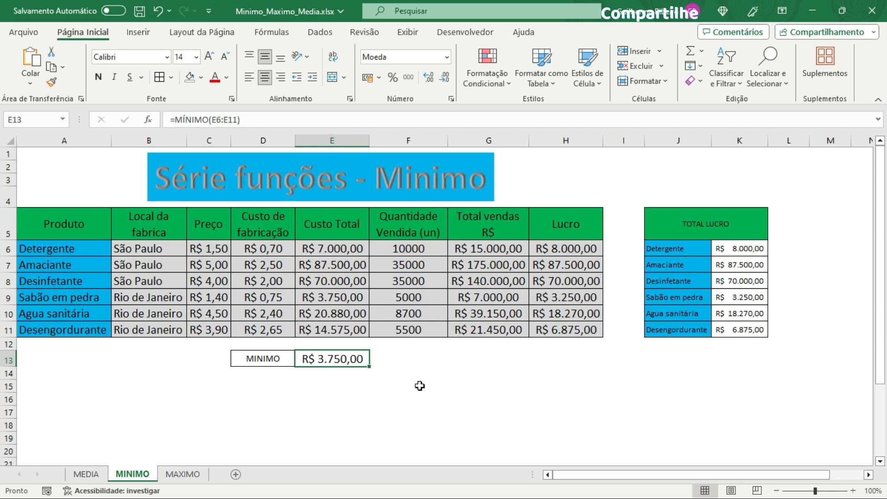
pyautogui.click(339, 359)
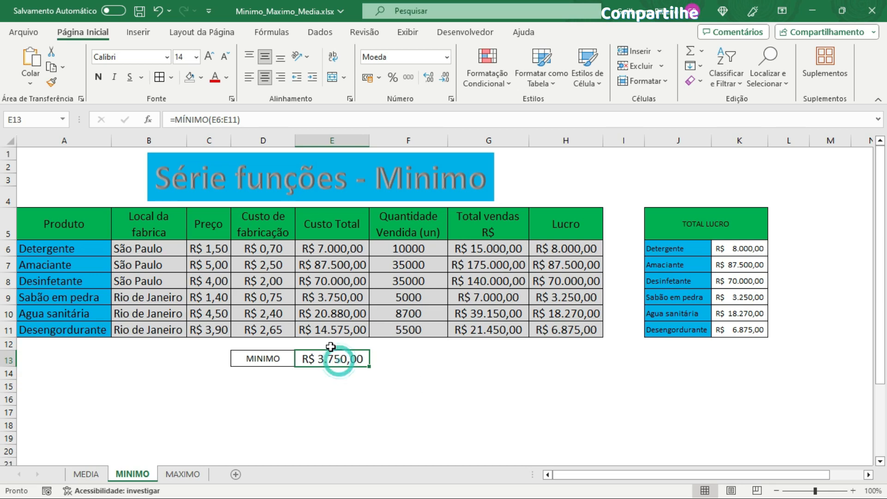
pyautogui.click(331, 363)
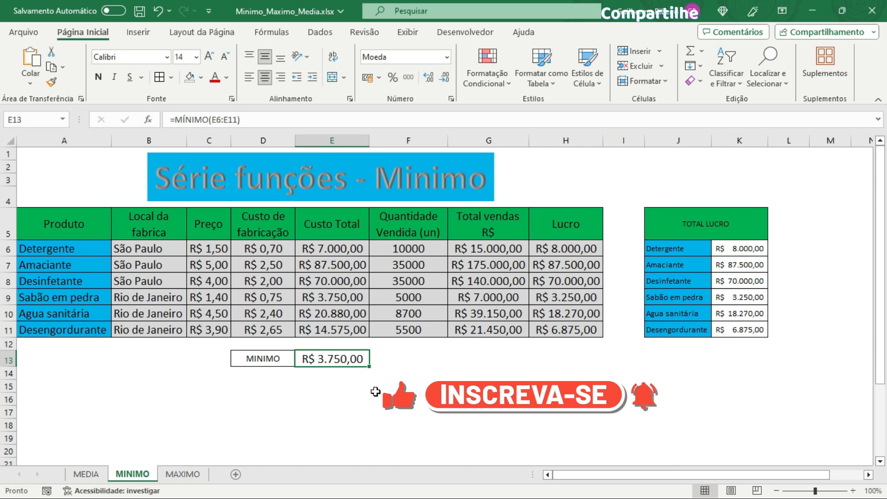
# Step: On the MAXIMO sheet, enter =MÁXIMO(E6:E11) in E13 to find the highest Custo Total
pyautogui.click(186, 476)
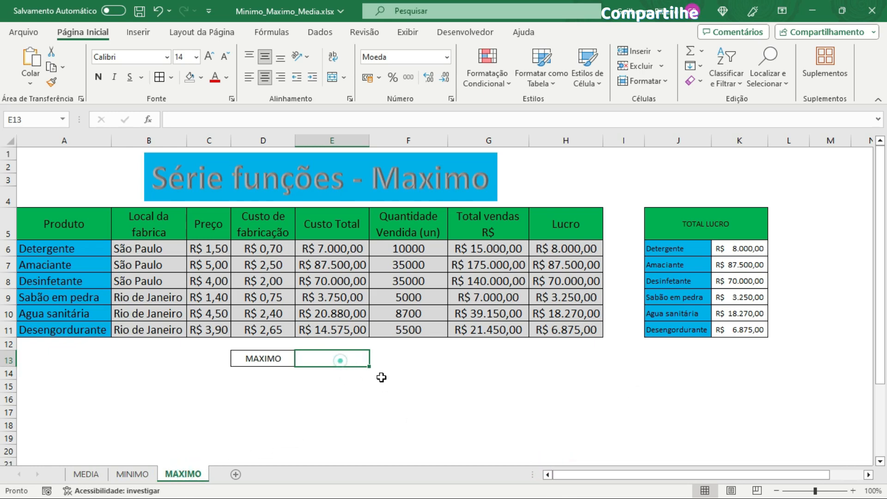
pyautogui.write('=M')
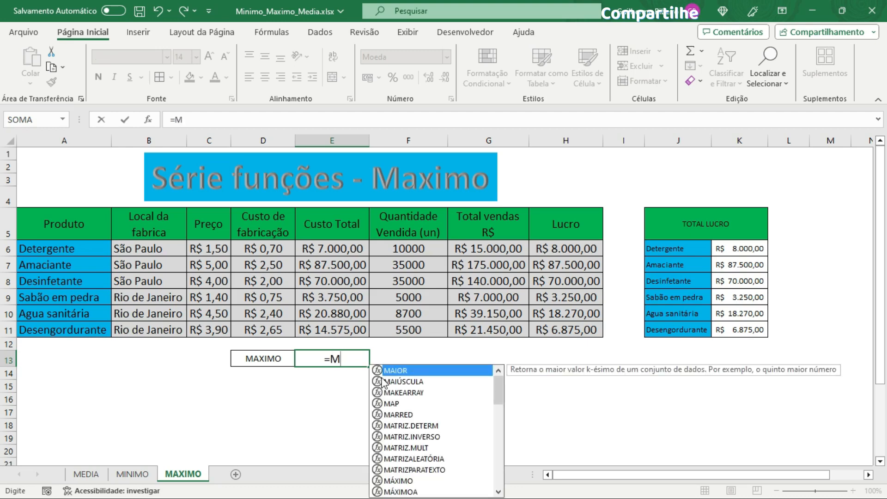
pyautogui.write('á')
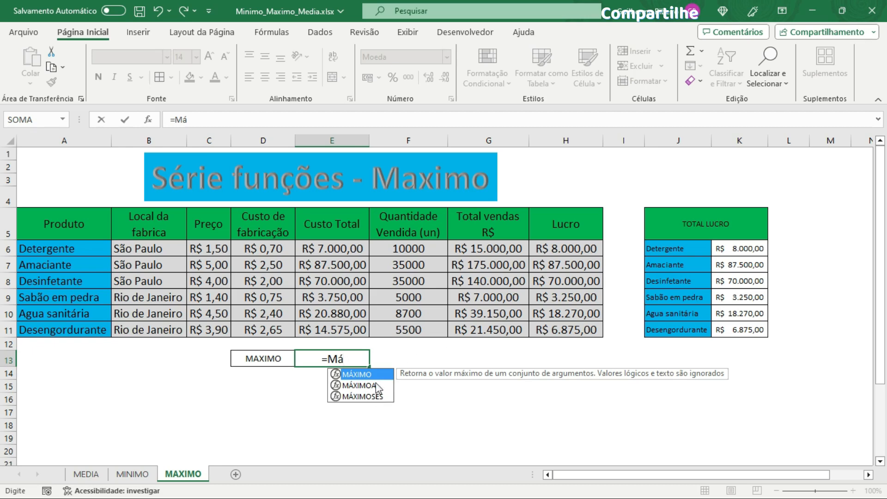
pyautogui.doubleClick(350, 374)
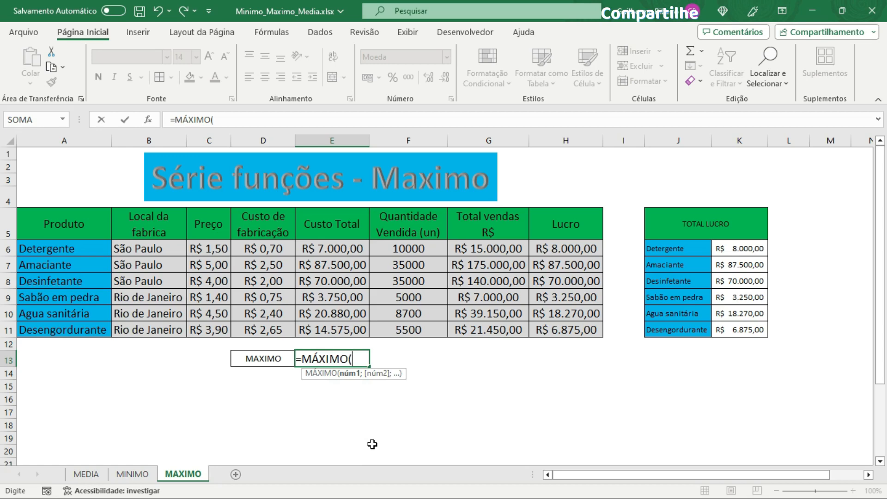
pyautogui.moveTo(331, 246); pyautogui.dragTo(338, 332)
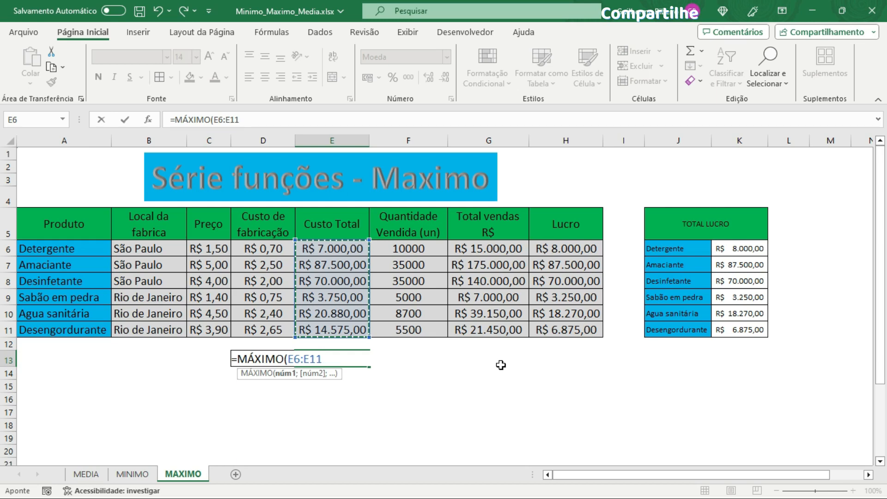
pyautogui.write(')')
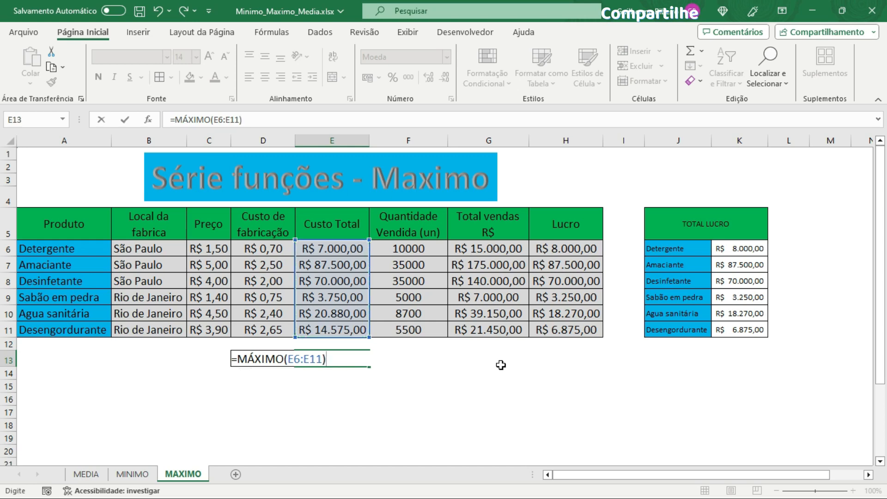
pyautogui.press('Return')
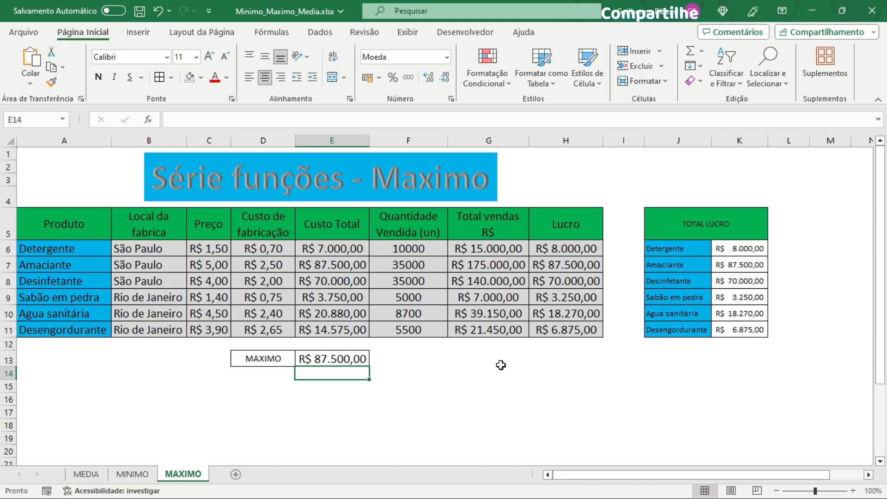
pyautogui.click(390, 400)
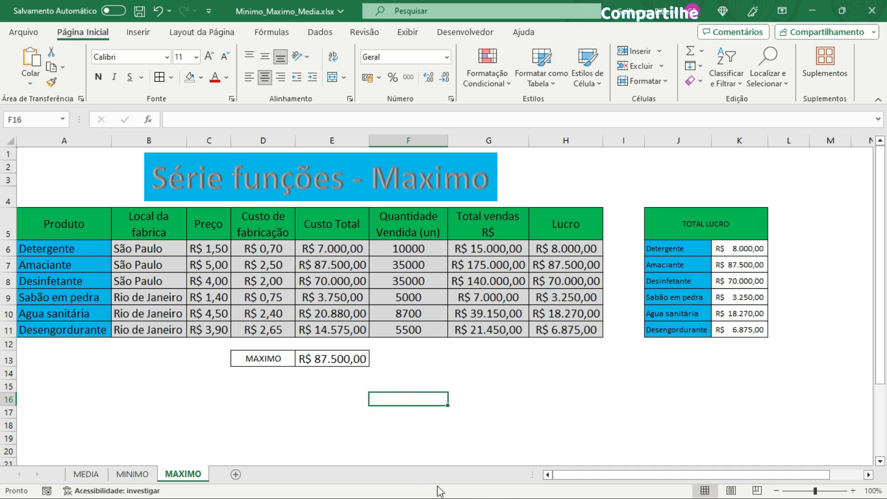
pyautogui.click(325, 245)
pyautogui.click(405, 418)
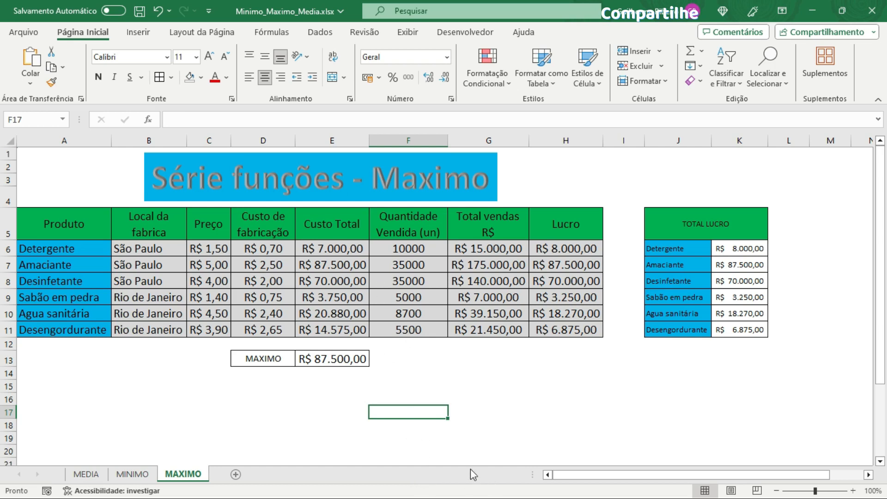
pyautogui.click(428, 460)
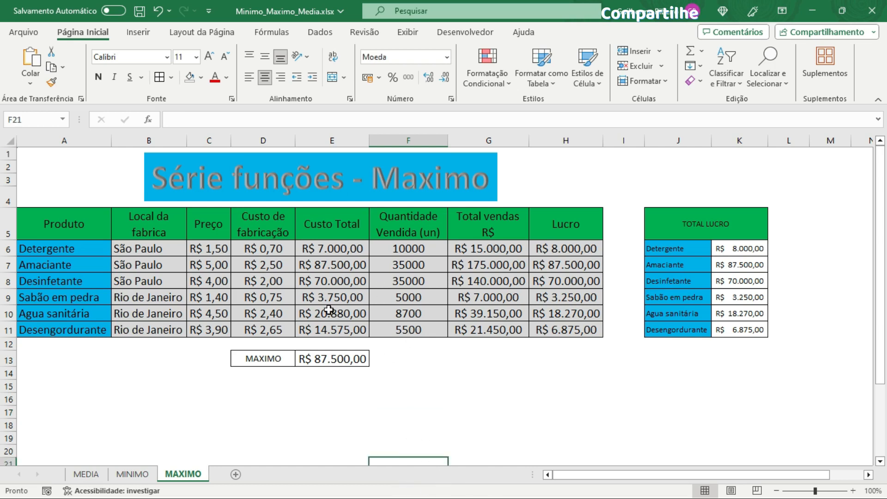
# Step: Select the Custo Total values E6:E11 and turn on the Mínimo and Máximo status bar statistics to compare with E13
pyautogui.moveTo(331, 249); pyautogui.dragTo(334, 330)
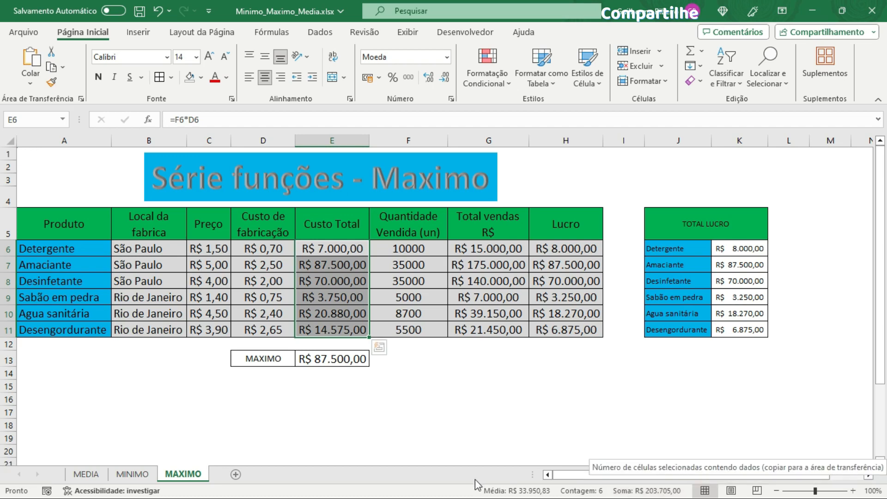
pyautogui.rightClick(431, 492)
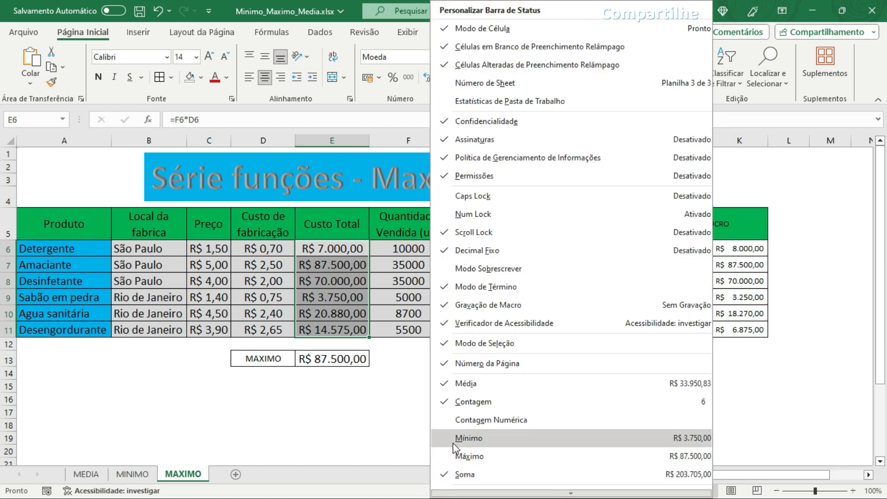
pyautogui.click(467, 439)
pyautogui.click(447, 458)
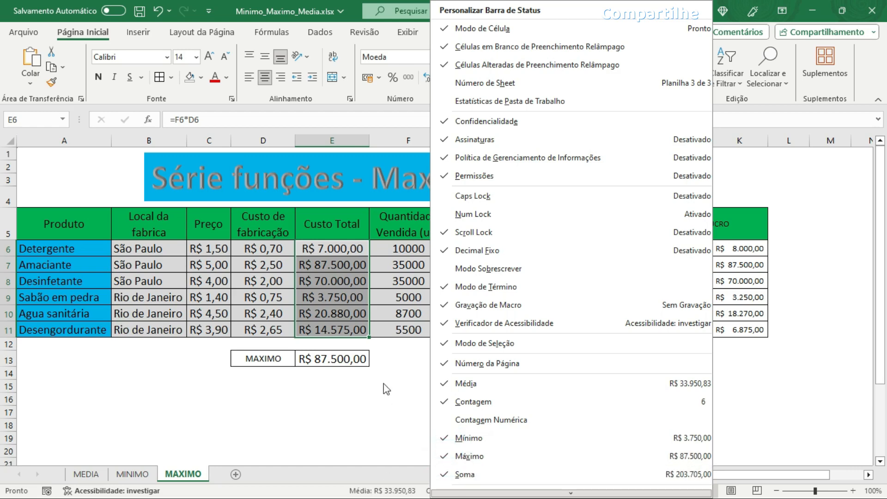
pyautogui.click(394, 400)
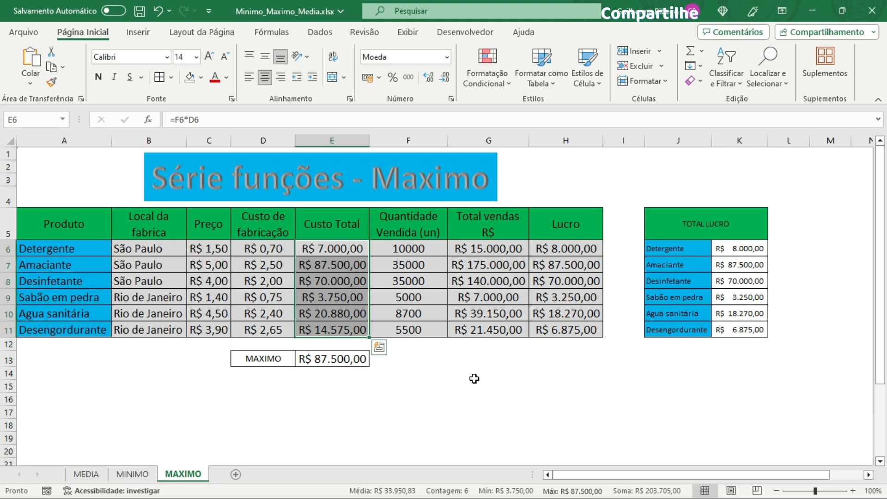
pyautogui.click(262, 412)
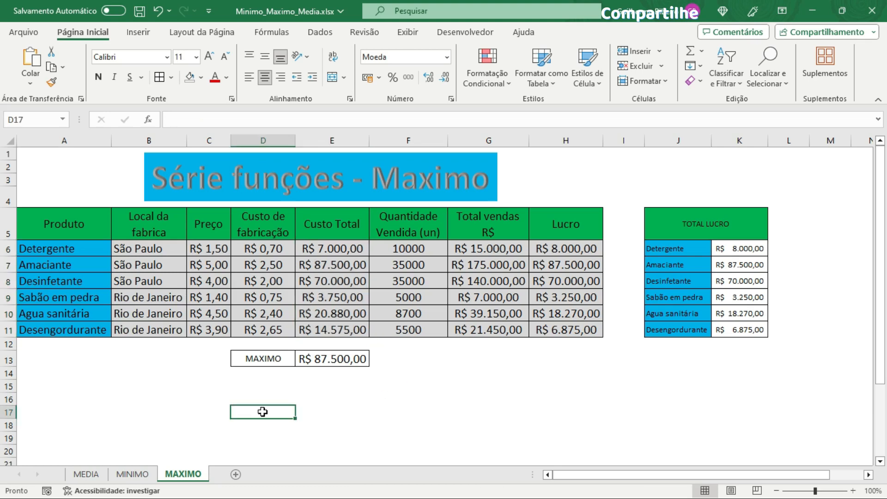